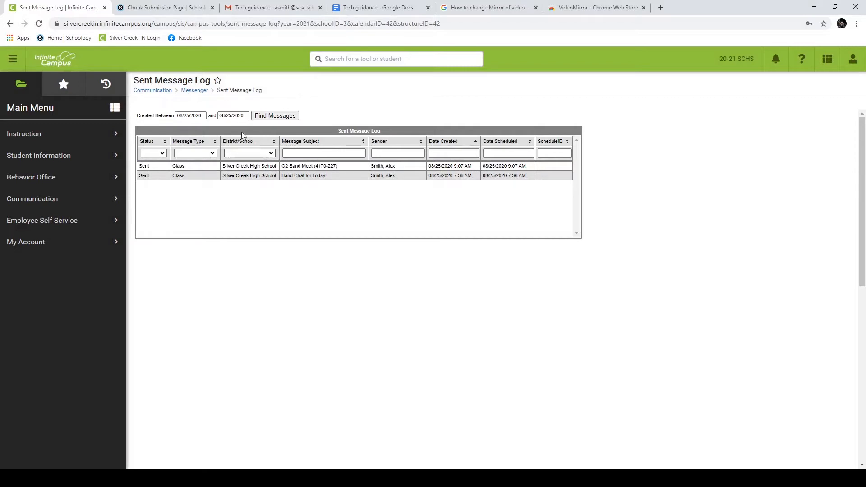
Step: Widen the message log's start date to 08/06/2020 and search the messages again
{"action": "left_click", "coordinate": [190, 117]}
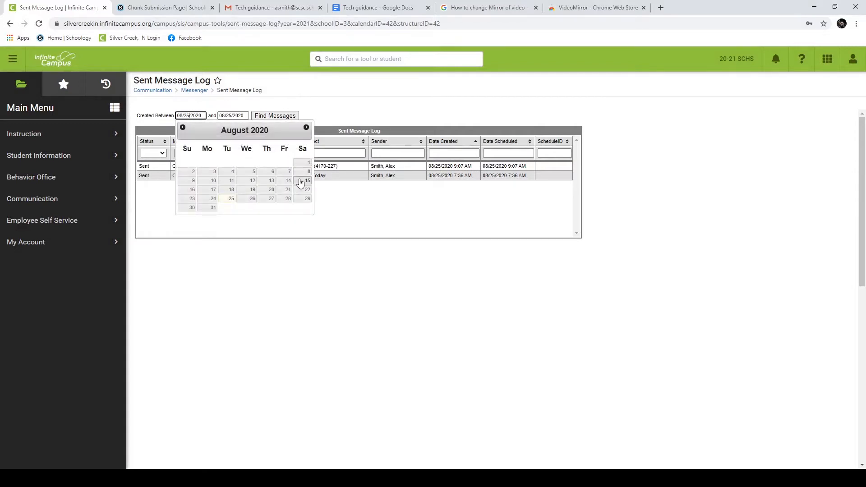
{"action": "left_click", "coordinate": [272, 171]}
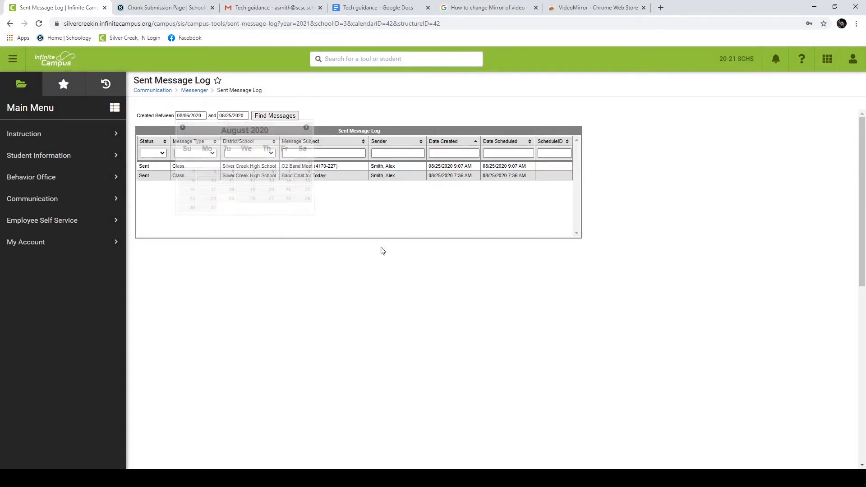
{"action": "left_click", "coordinate": [273, 116]}
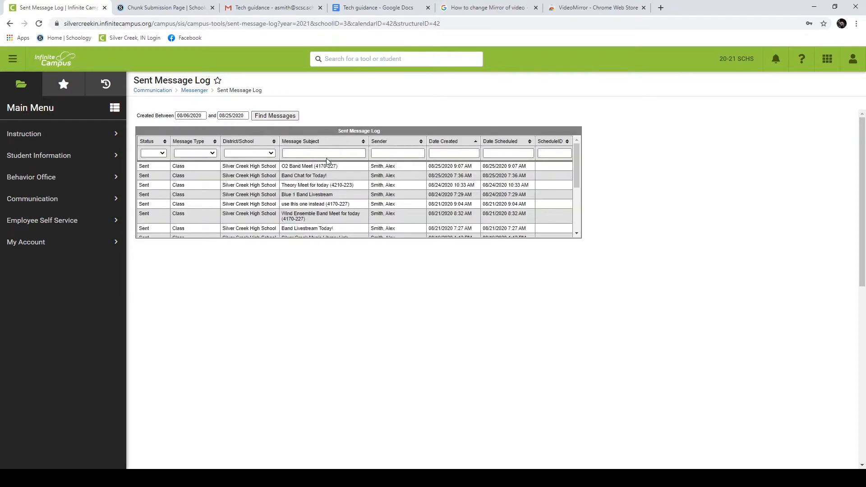
{"action": "scroll", "coordinate": [333, 212], "scroll_direction": "down", "scroll_amount": 3}
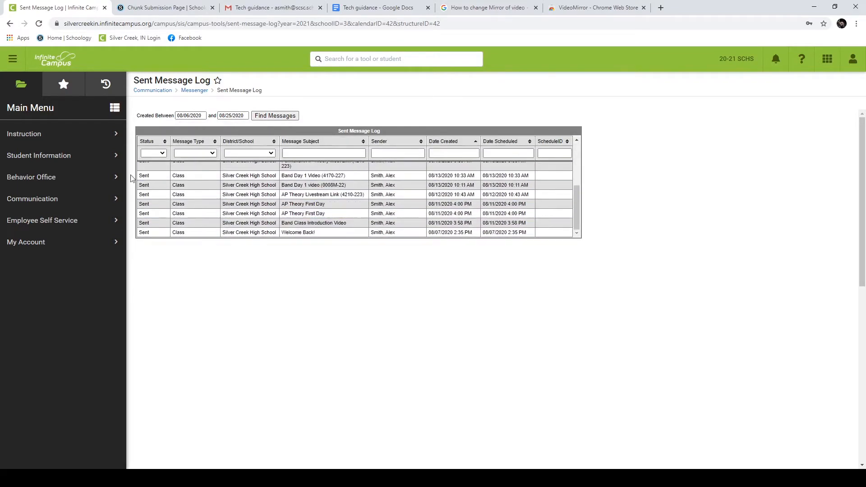
Step: View the delivery summary and body of the Band Day 1 video (0008M-22) message
{"action": "left_click", "coordinate": [176, 186]}
{"action": "scroll", "coordinate": [221, 363], "scroll_direction": "down", "scroll_amount": 2}
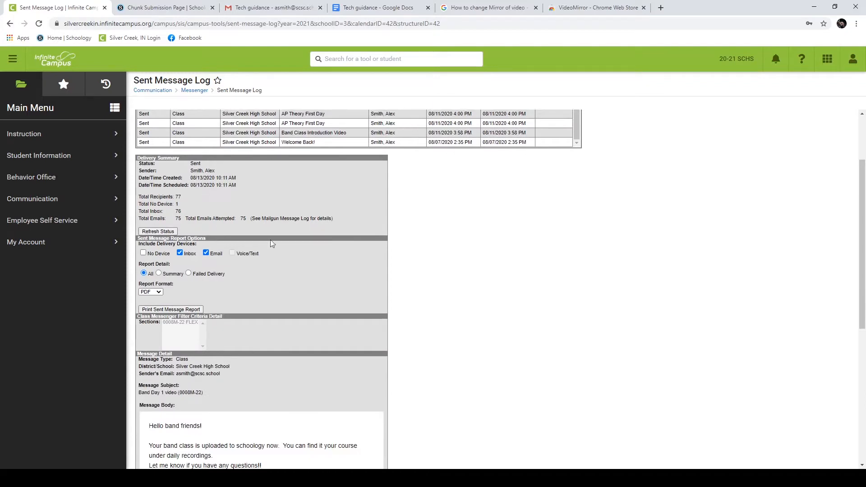
{"action": "scroll", "coordinate": [203, 315], "scroll_direction": "down", "scroll_amount": 2}
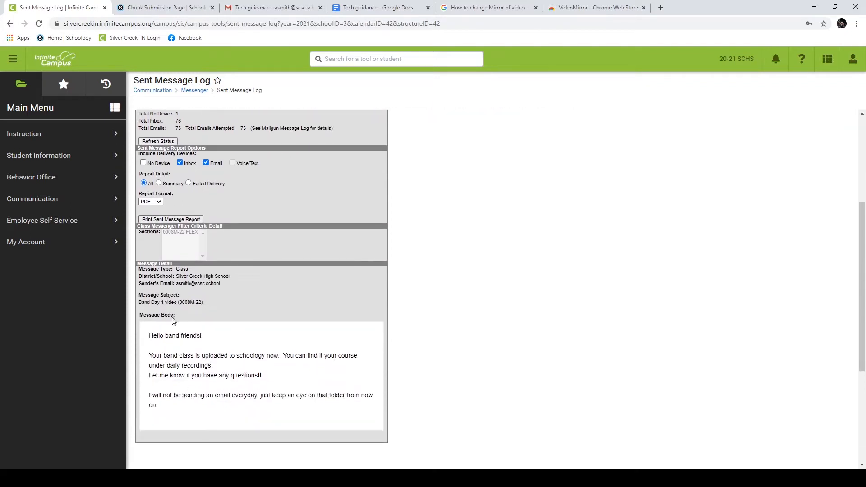
{"action": "scroll", "coordinate": [291, 304], "scroll_direction": "up", "scroll_amount": 3}
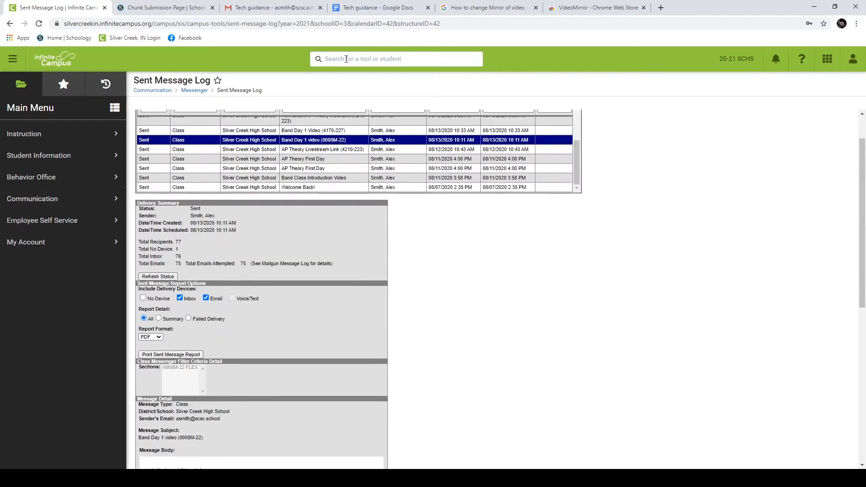
Step: Reopen the Sent Message Log by searching 'Sent message' and view the O2 Band Meet message
{"action": "left_click", "coordinate": [35, 59]}
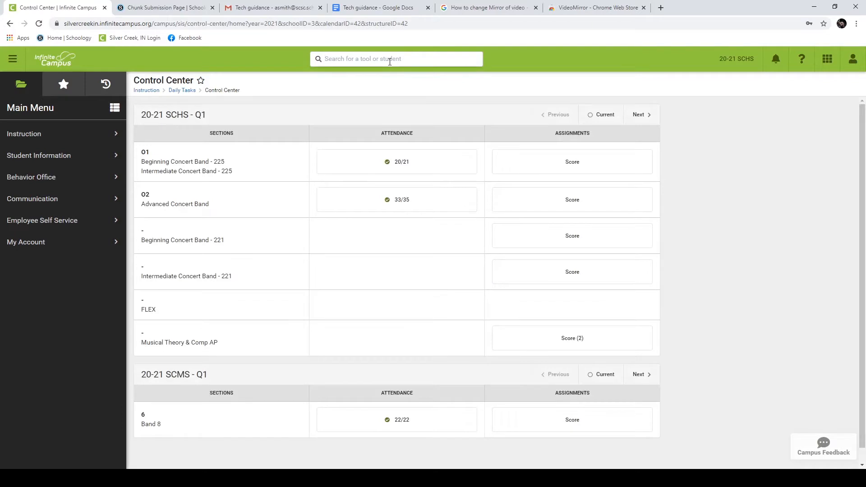
{"action": "type", "text": "Se"}
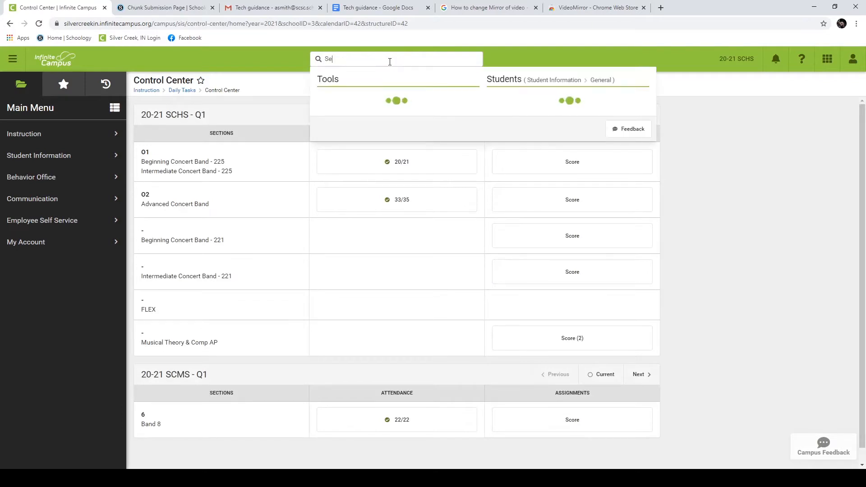
{"action": "type", "text": "nt message"}
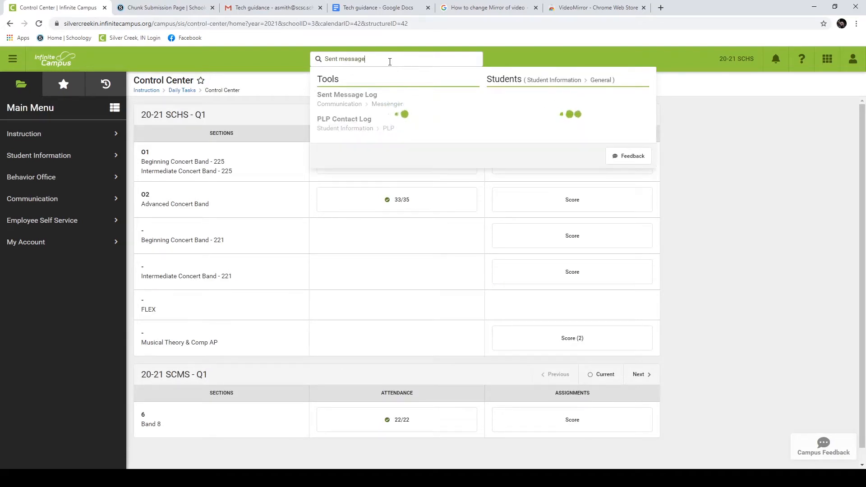
{"action": "left_click", "coordinate": [354, 96]}
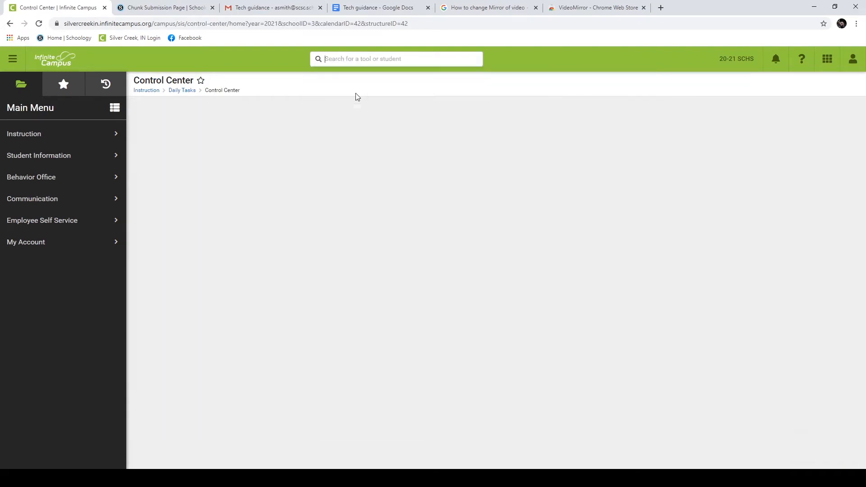
{"action": "left_click", "coordinate": [275, 167]}
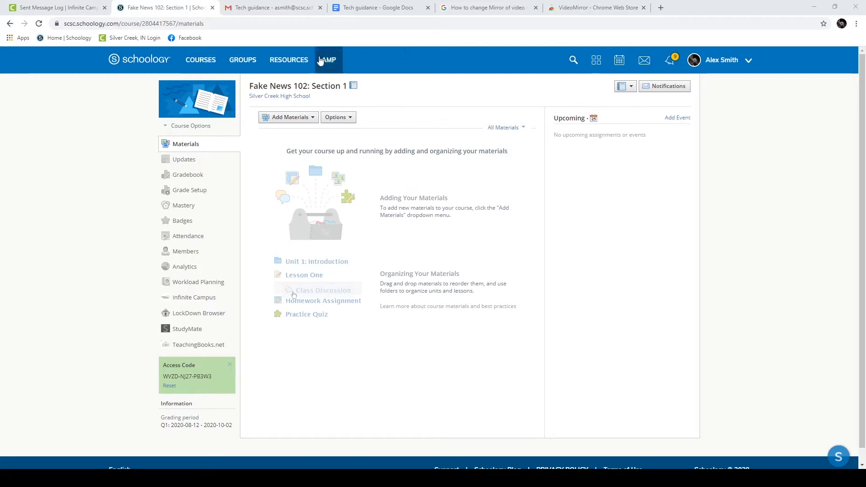
Step: Open Grade Setup for the Schoology course Fake News 102: Section 1
{"action": "left_click", "coordinate": [196, 197]}
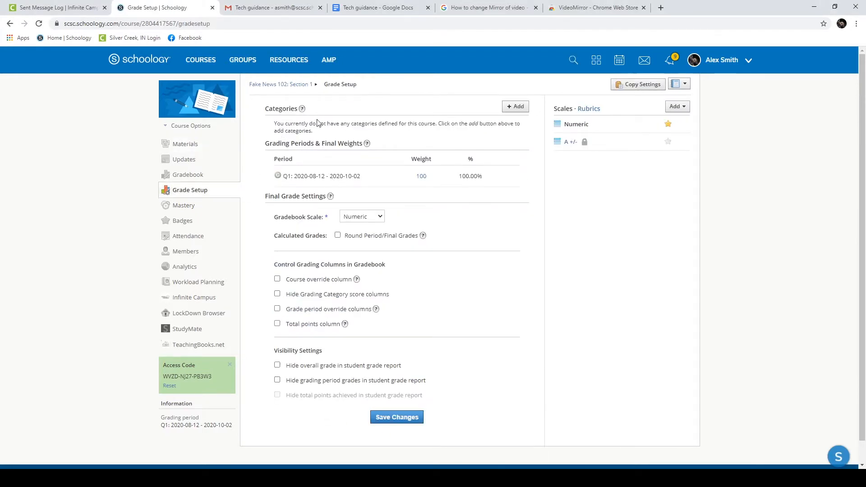
Step: Create a Homework category (total points, drop 0 lowest) and a Test category
{"action": "left_click", "coordinate": [516, 108]}
{"action": "left_click", "coordinate": [441, 157]}
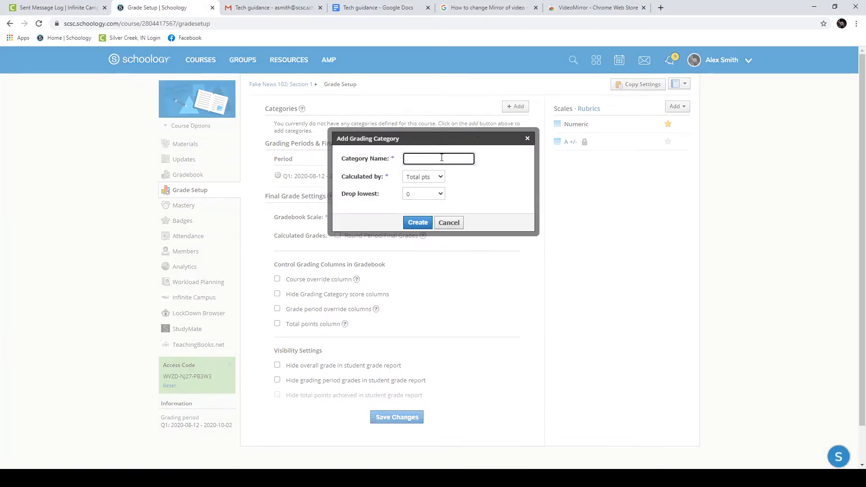
{"action": "type", "text": "Homework"}
{"action": "left_click", "coordinate": [434, 179]}
{"action": "left_click", "coordinate": [428, 189]}
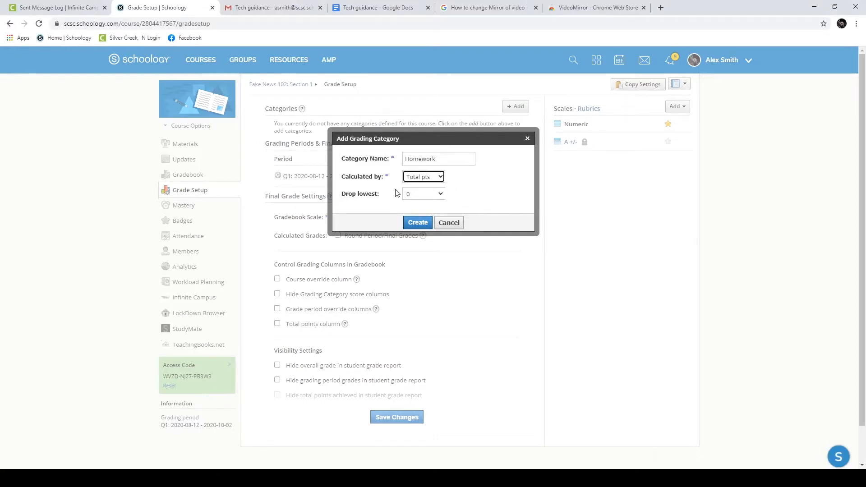
{"action": "left_click", "coordinate": [422, 198]}
{"action": "left_click", "coordinate": [419, 206]}
{"action": "left_click", "coordinate": [417, 222]}
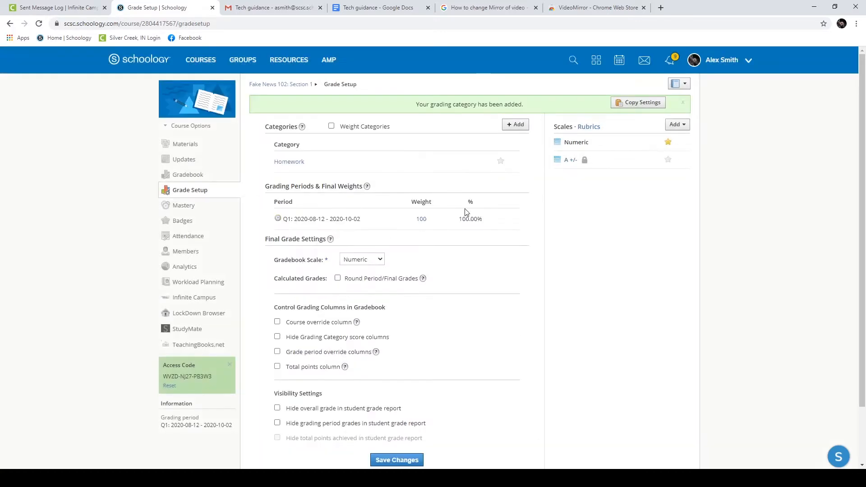
{"action": "left_click", "coordinate": [515, 124]}
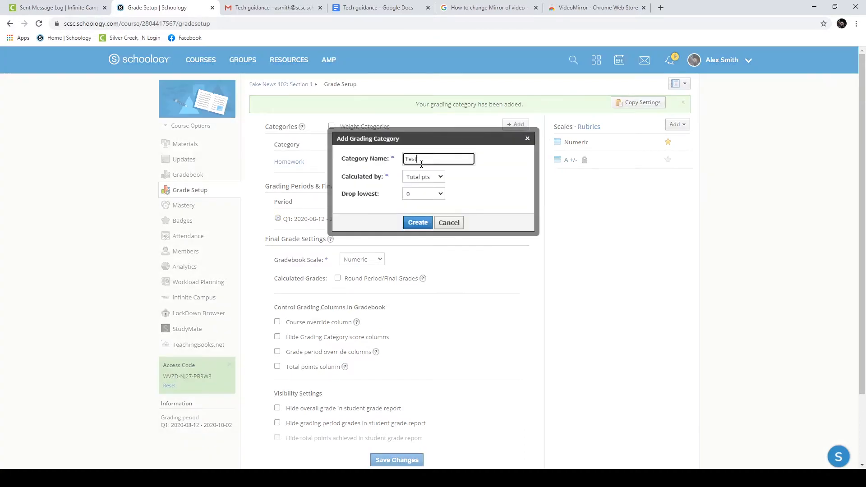
{"action": "key", "text": "Return"}
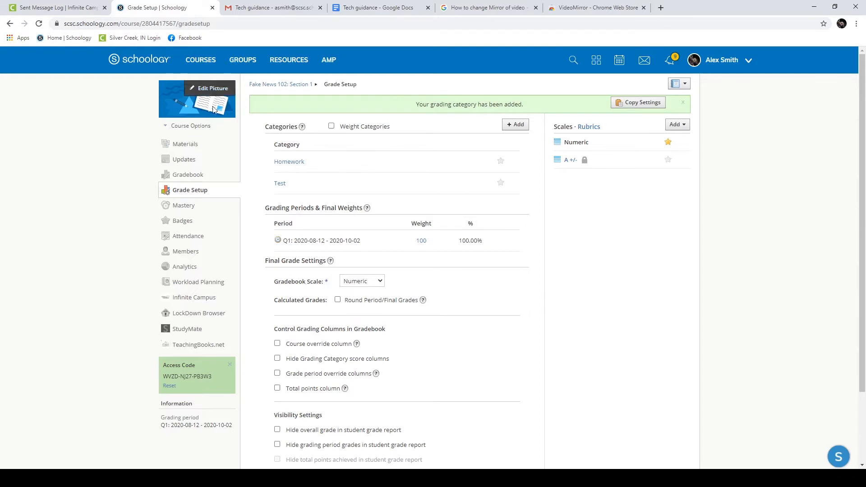
Step: Add a 'Reading' assignment due August 28, worth 10 points, in Homework, without SIS sync
{"action": "left_click", "coordinate": [291, 84]}
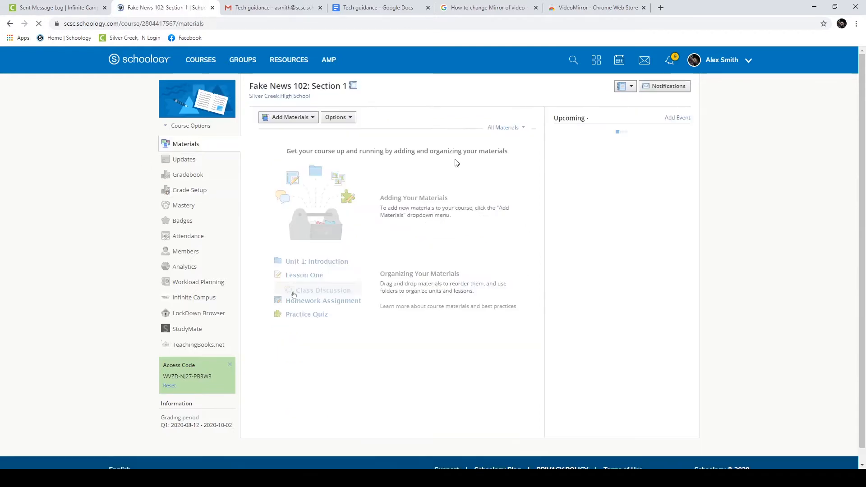
{"action": "left_click", "coordinate": [297, 120]}
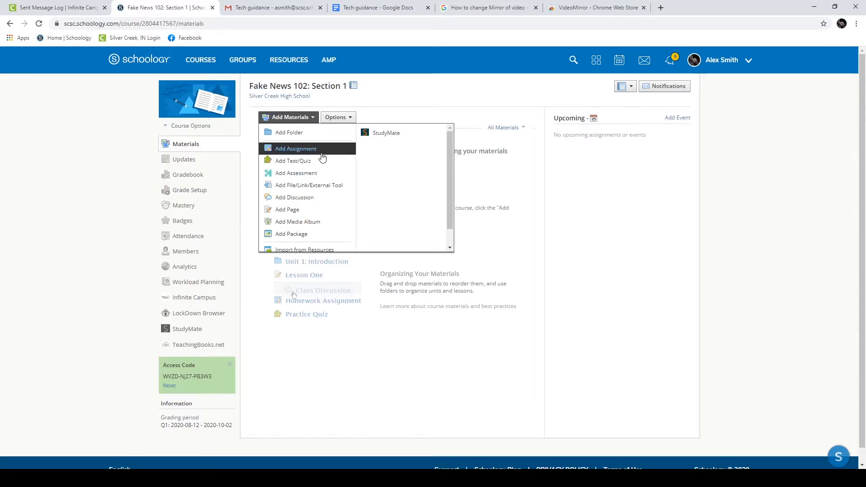
{"action": "left_click", "coordinate": [308, 152]}
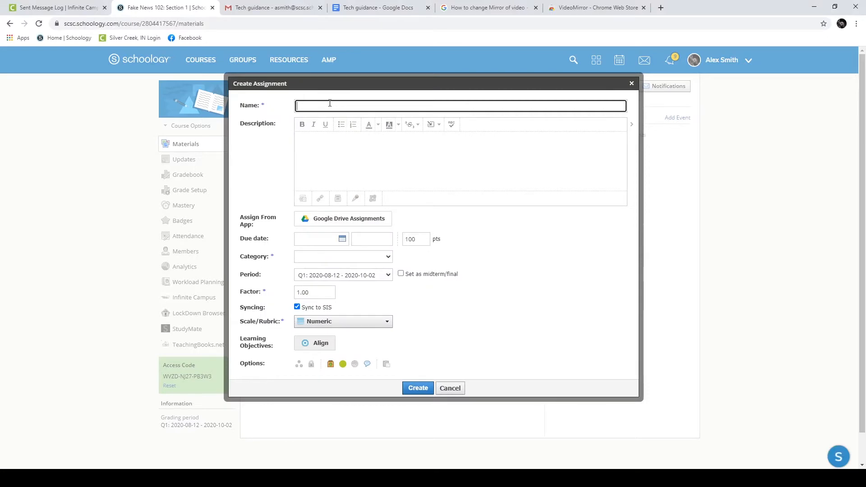
{"action": "type", "text": "Home"}
{"action": "type", "text": "ing"}
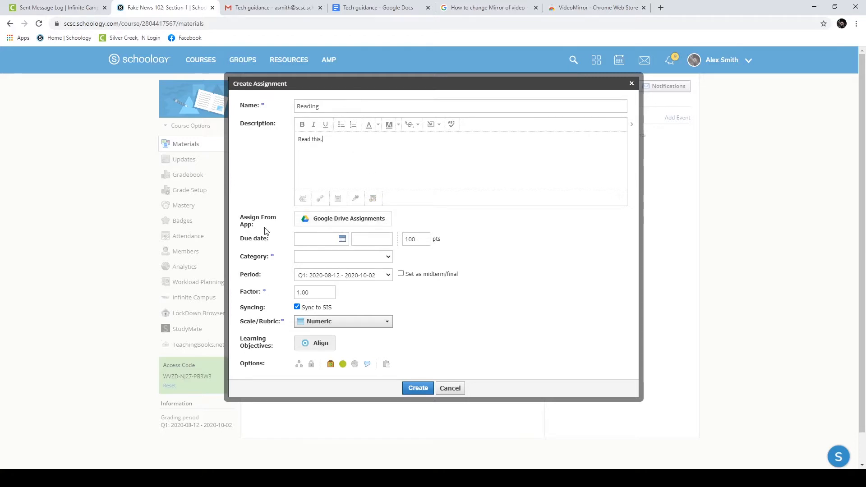
{"action": "left_click", "coordinate": [343, 240]}
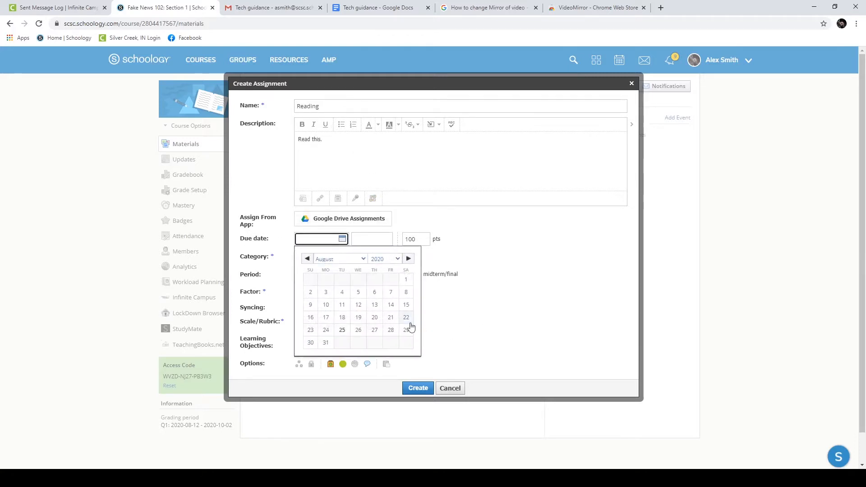
{"action": "left_click", "coordinate": [385, 331]}
{"action": "left_click", "coordinate": [419, 239]}
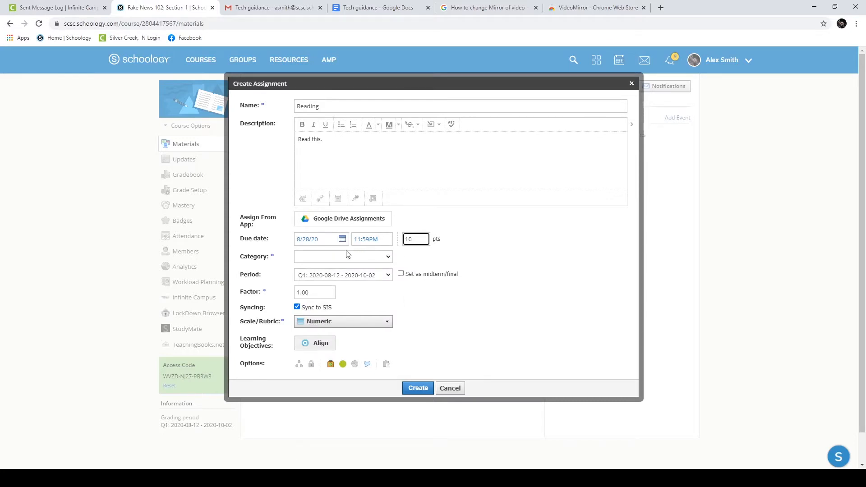
{"action": "left_click", "coordinate": [388, 260]}
{"action": "left_click", "coordinate": [321, 289]}
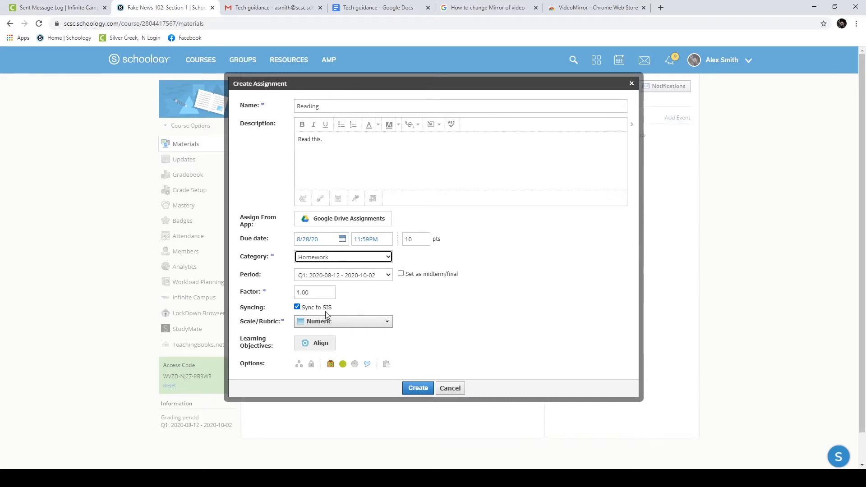
{"action": "left_click", "coordinate": [296, 306]}
{"action": "left_click", "coordinate": [415, 388]}
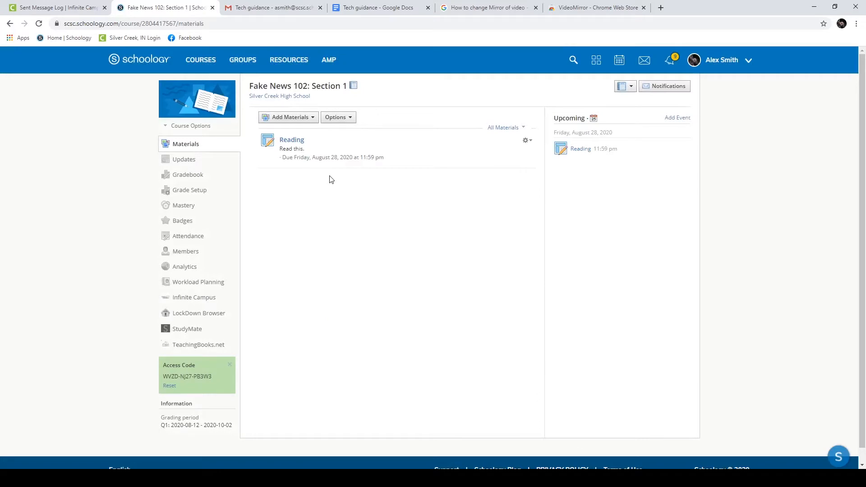
Step: Open the Reading assignment, check it in the Gradebook, then return to course Materials
{"action": "left_click", "coordinate": [295, 142]}
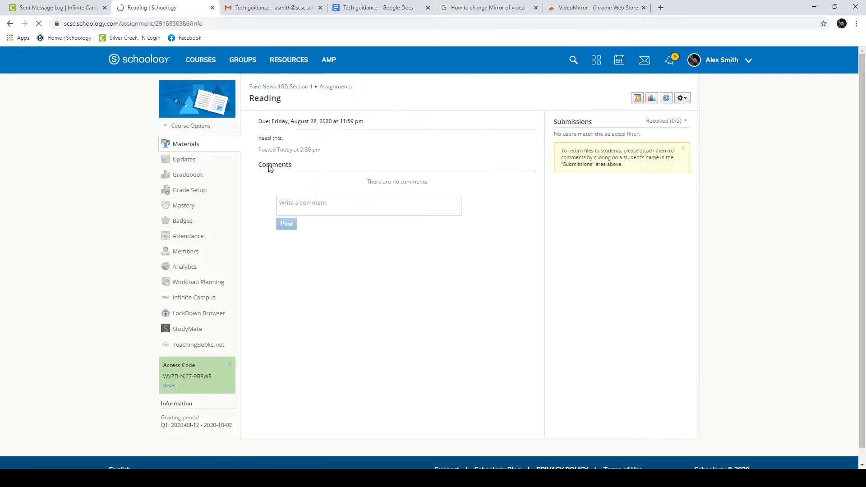
{"action": "left_click", "coordinate": [196, 179]}
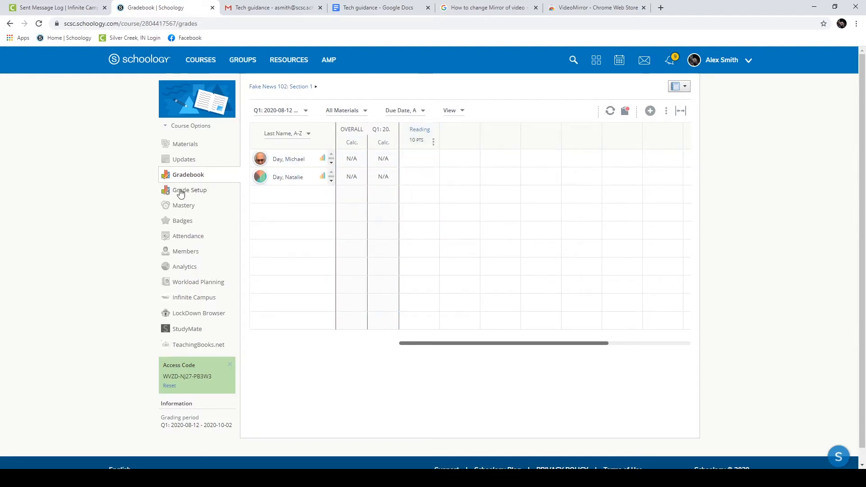
{"action": "left_click", "coordinate": [268, 88]}
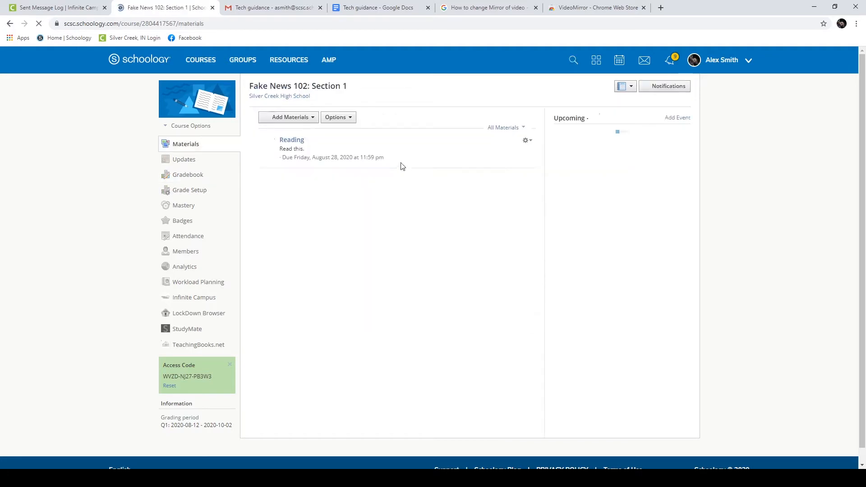
{"action": "left_click", "coordinate": [291, 118]}
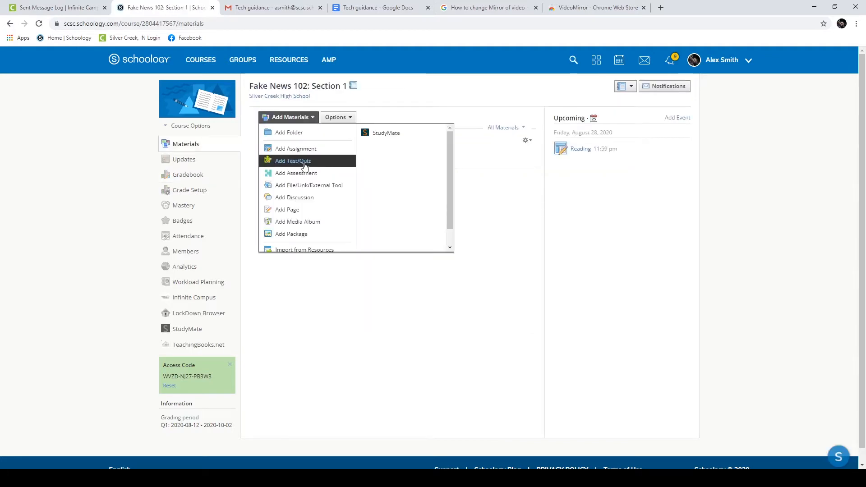
Step: Start a new assessment named Test with a due date of August 28
{"action": "left_click", "coordinate": [306, 173]}
{"action": "type", "text": "Test"}
{"action": "left_click", "coordinate": [387, 149]}
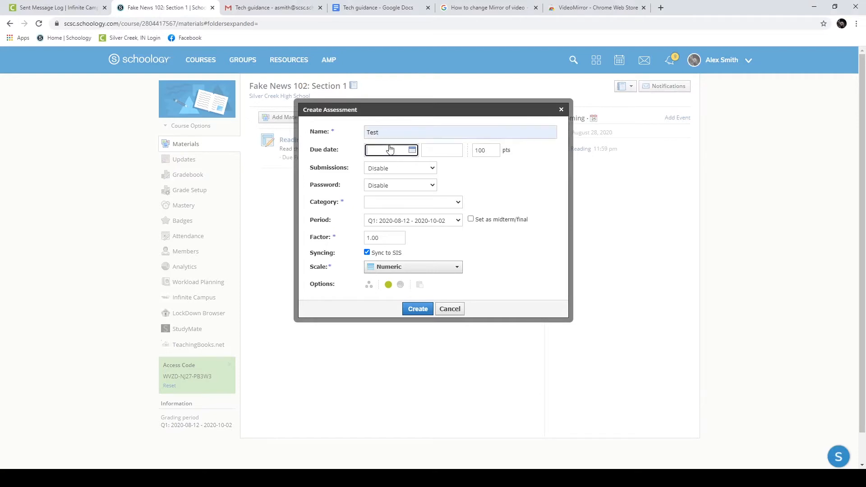
{"action": "left_click", "coordinate": [460, 242]}
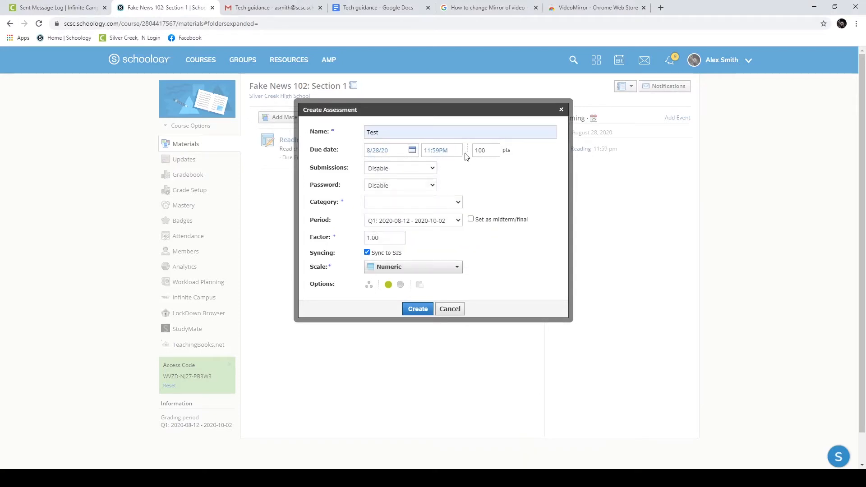
Step: Allow submissions only on August 28 from 9:00AM until 11:59PM
{"action": "left_click", "coordinate": [413, 199]}
{"action": "left_click", "coordinate": [401, 176]}
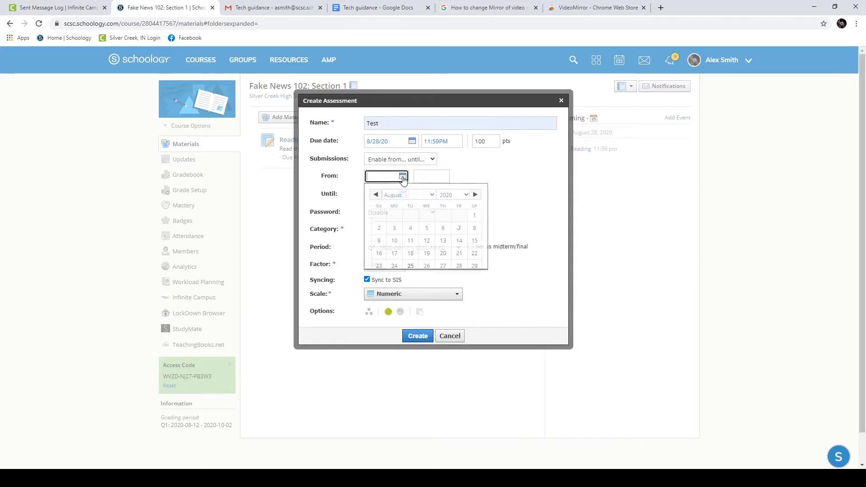
{"action": "left_click", "coordinate": [462, 265]}
{"action": "left_click", "coordinate": [431, 175]}
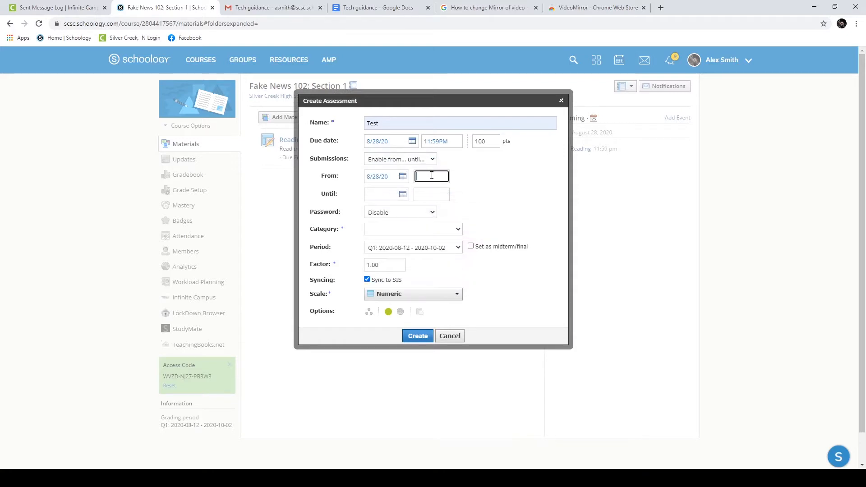
{"action": "type", "text": "9:00AM"}
{"action": "left_click", "coordinate": [403, 194]}
{"action": "left_click", "coordinate": [458, 285]}
{"action": "left_click", "coordinate": [439, 196]}
{"action": "type", "text": "11:59PM"}
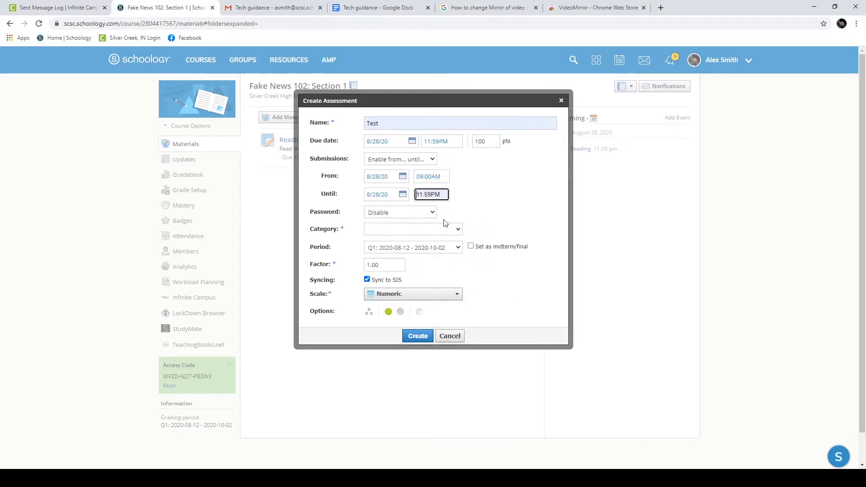
Step: Put the assessment in the Test category and create it
{"action": "left_click", "coordinate": [409, 231]}
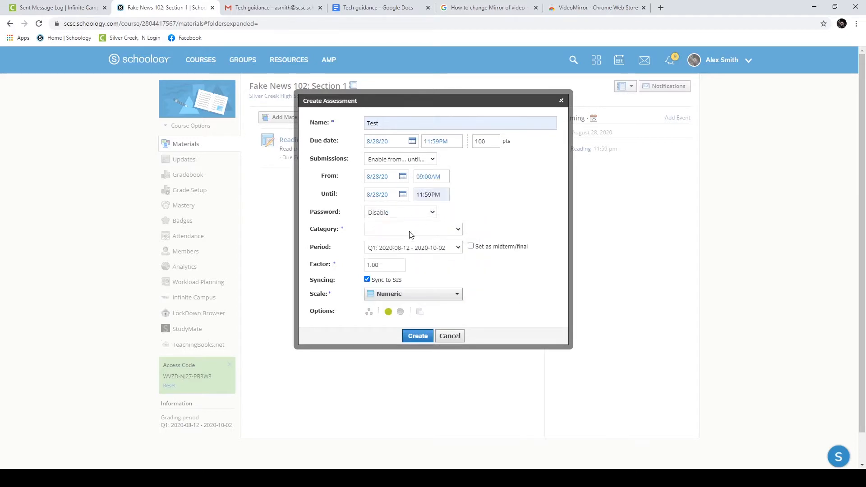
{"action": "left_click", "coordinate": [374, 270]}
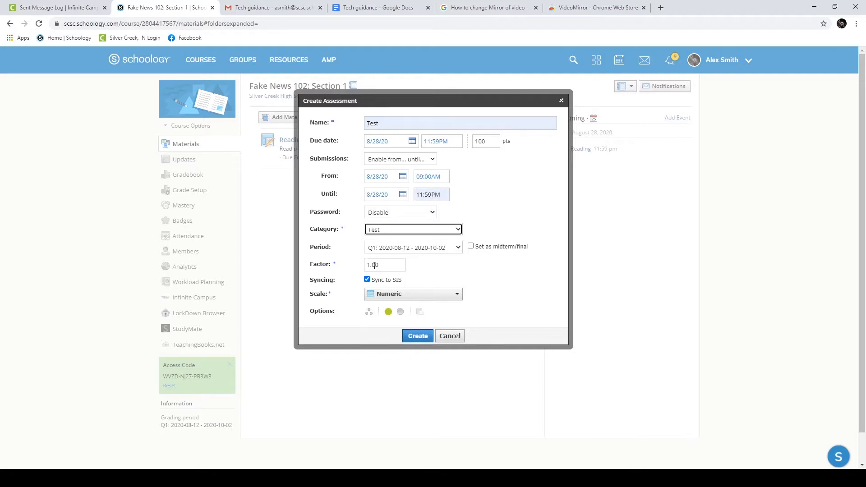
{"action": "left_click", "coordinate": [413, 338]}
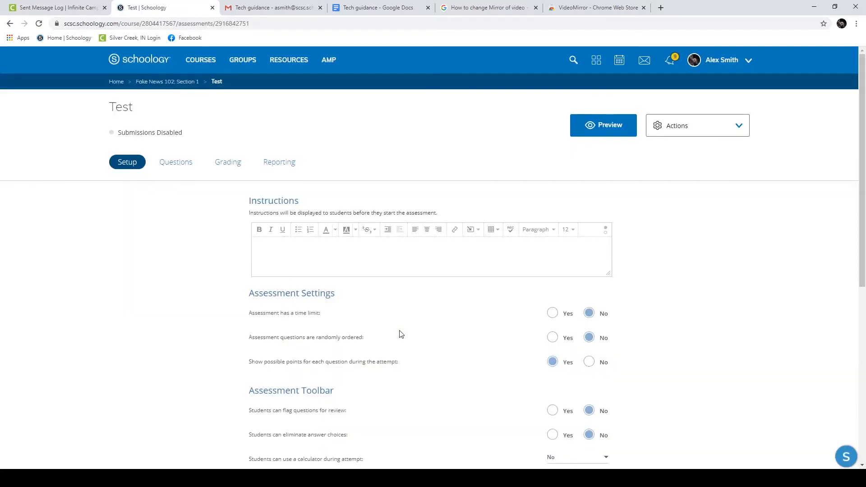
Step: Add a True/False question to Test with False as the correct answer, then return to Materials
{"action": "left_click", "coordinate": [172, 165]}
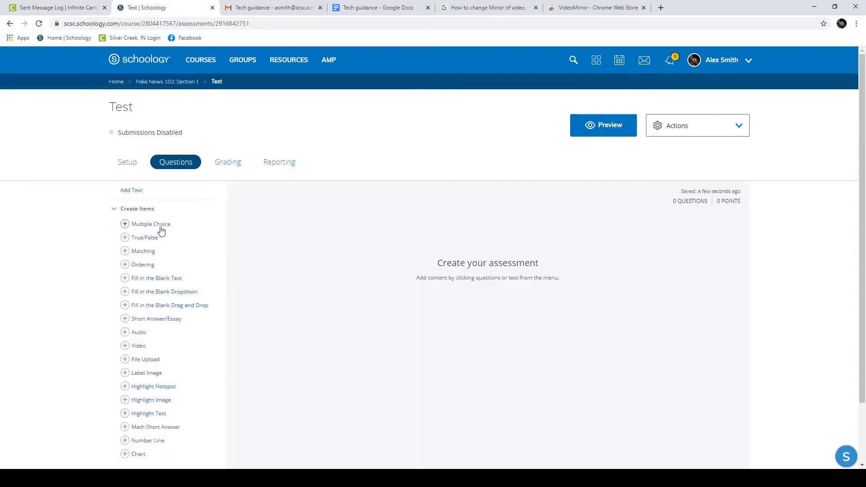
{"action": "left_click", "coordinate": [144, 237]}
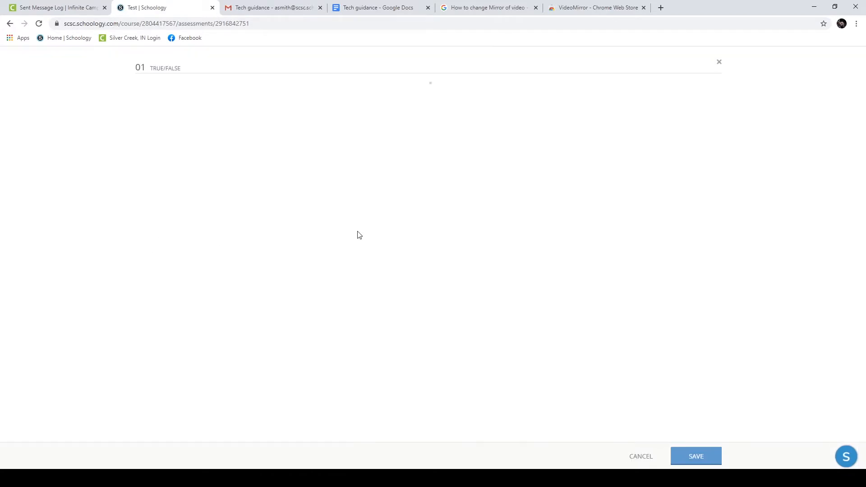
{"action": "left_click", "coordinate": [248, 118]}
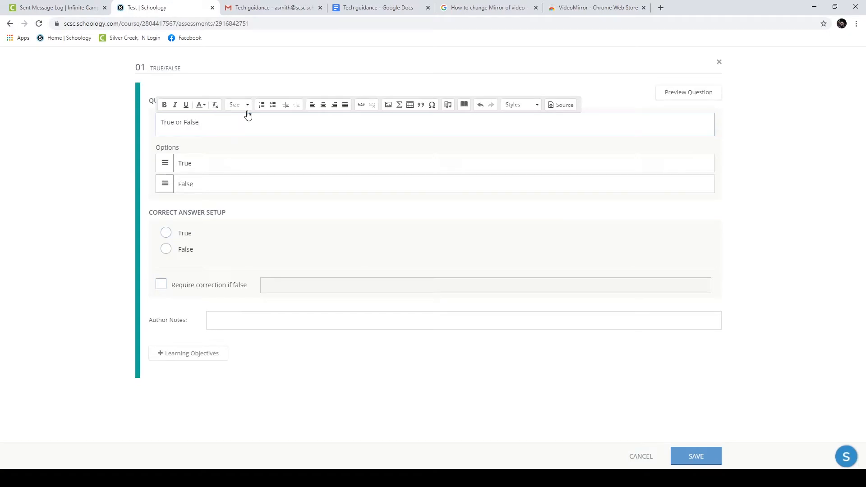
{"action": "left_click", "coordinate": [166, 249]}
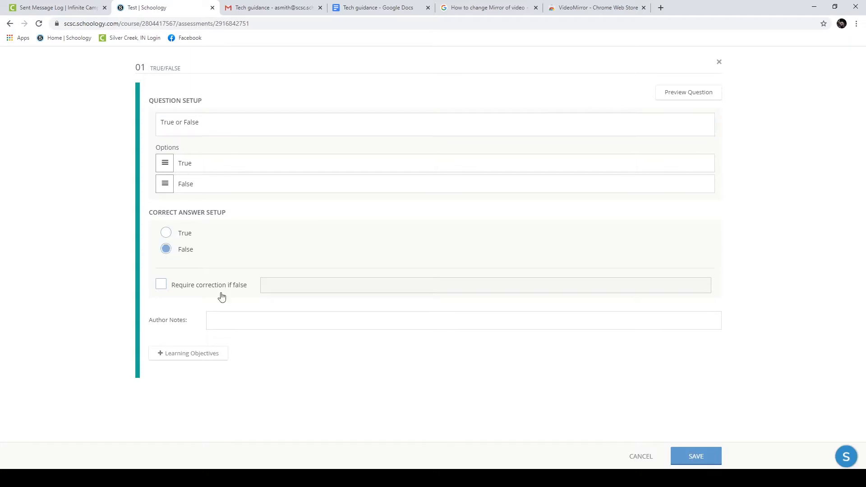
{"action": "left_click", "coordinate": [686, 462]}
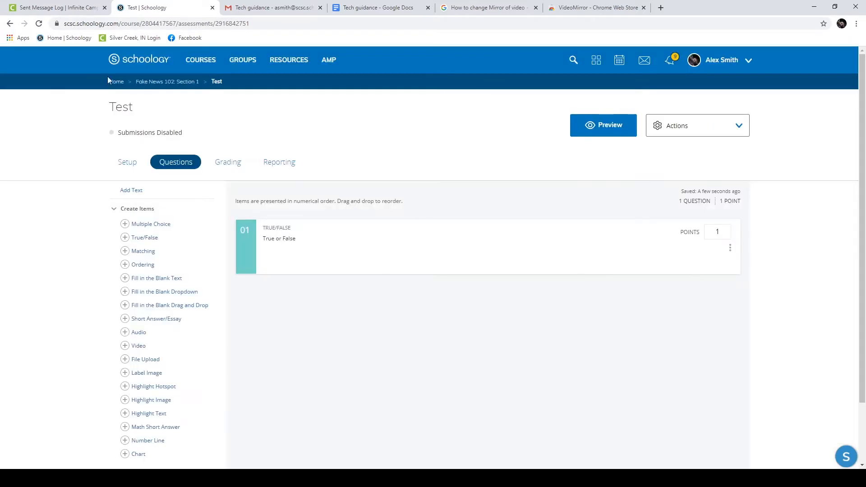
{"action": "left_click", "coordinate": [170, 82]}
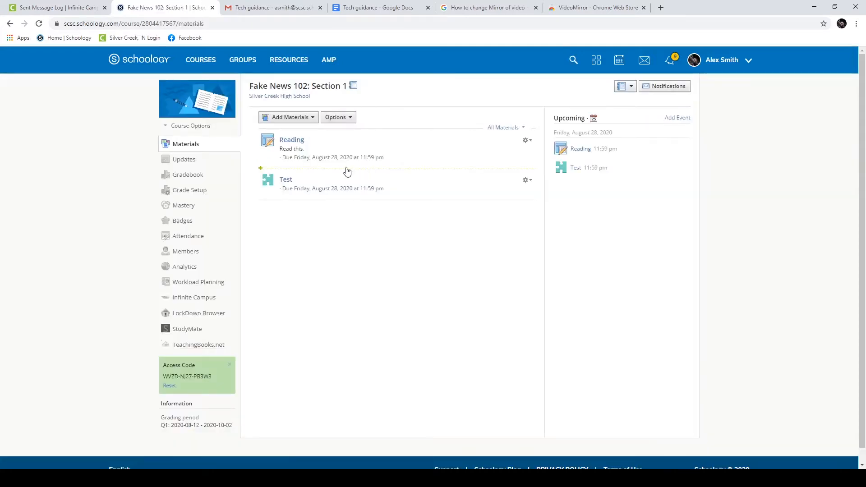
Step: Review the Test grades in the Gradebook and Grade Setup, then open the Tests assessment
{"action": "left_click", "coordinate": [190, 175]}
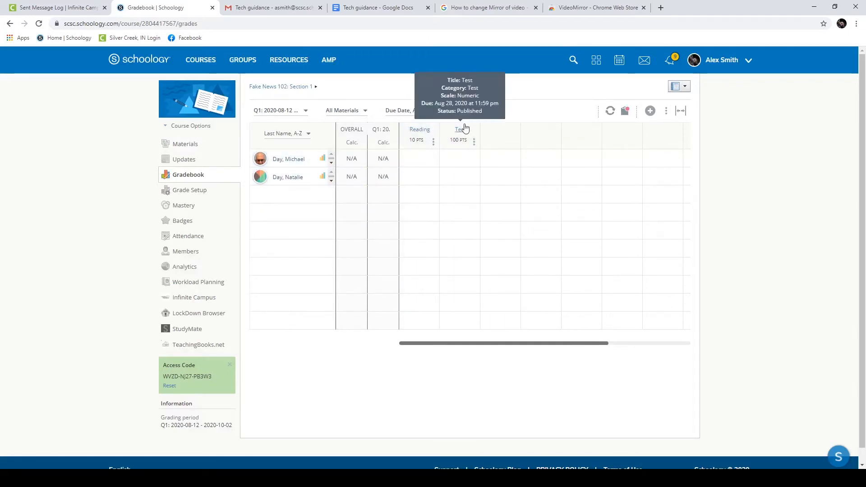
{"action": "left_click", "coordinate": [456, 157]}
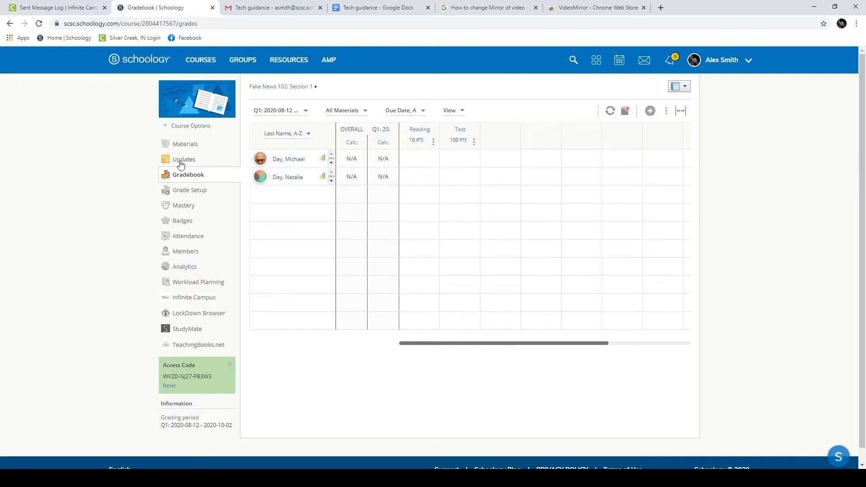
{"action": "mouse_move", "coordinate": [421, 137]}
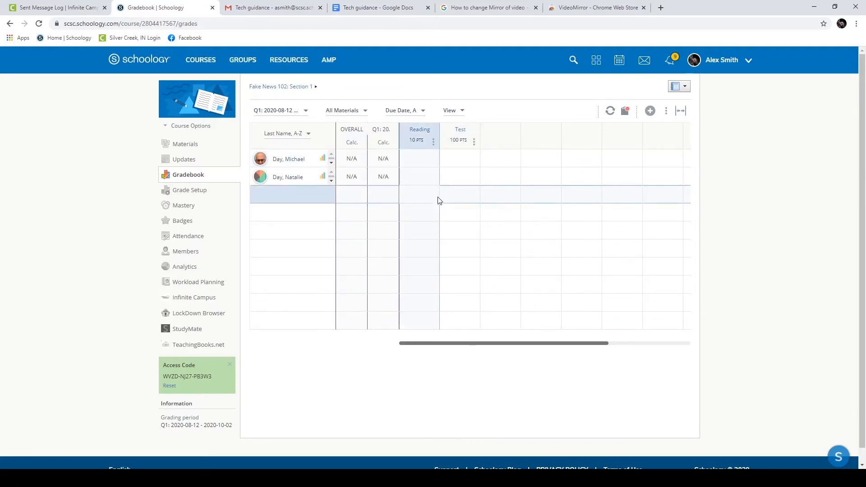
{"action": "left_click", "coordinate": [187, 193]}
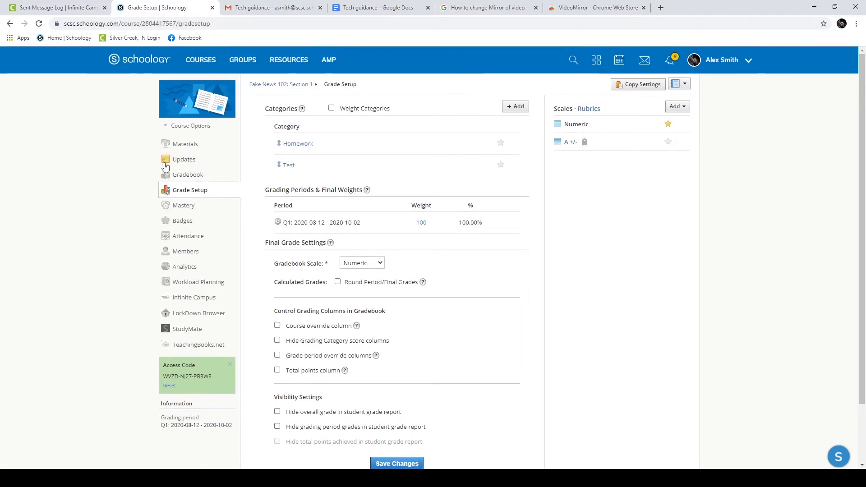
{"action": "left_click", "coordinate": [197, 176]}
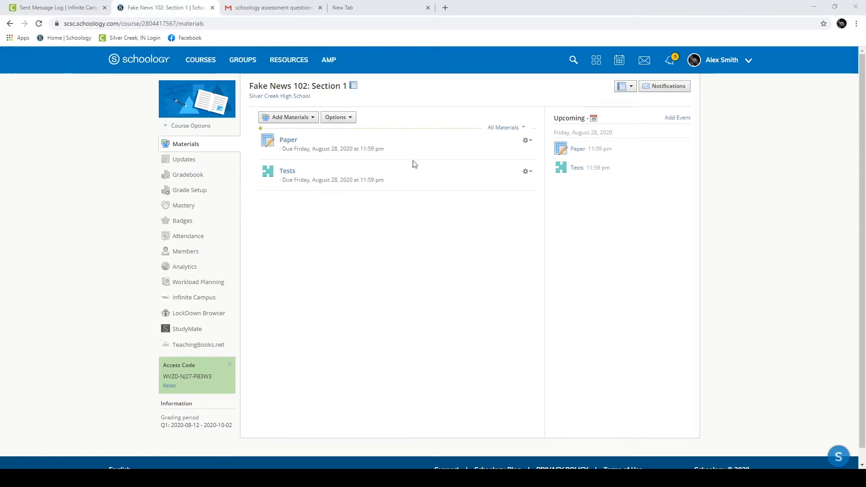
{"action": "left_click", "coordinate": [289, 174]}
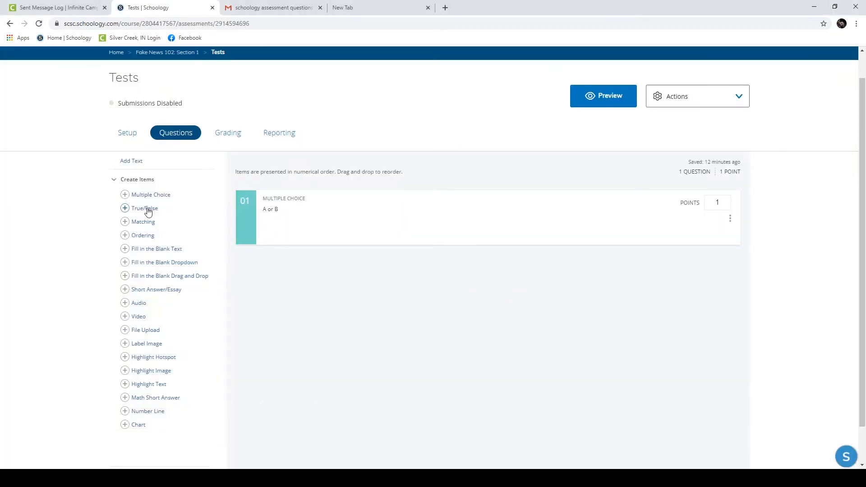
Step: Add and save a second True/False question to Tests, answered False
{"action": "left_click", "coordinate": [127, 210]}
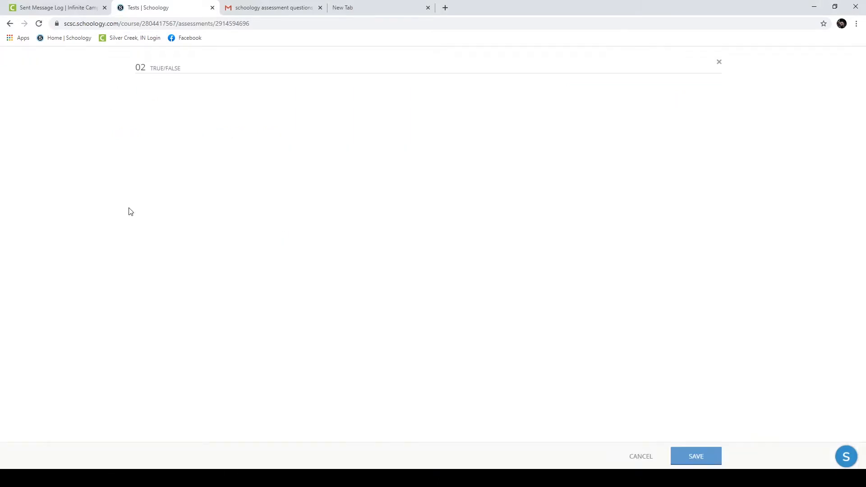
{"action": "left_click", "coordinate": [205, 115]}
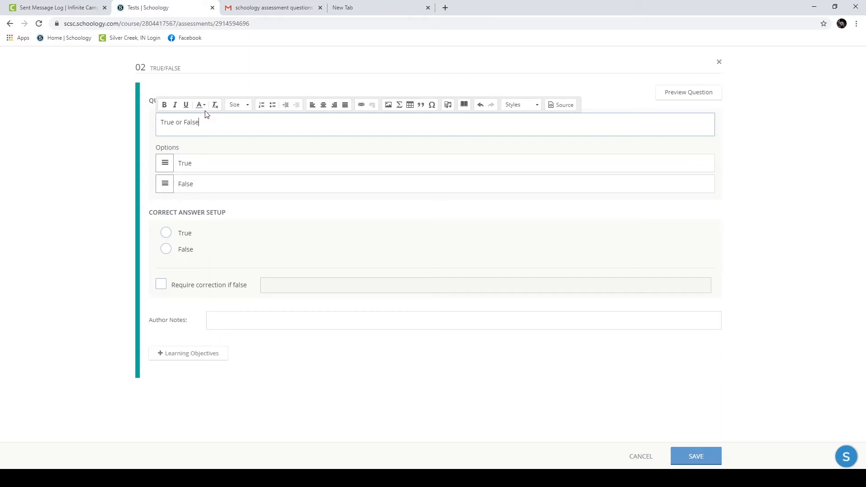
{"action": "left_click", "coordinate": [271, 396]}
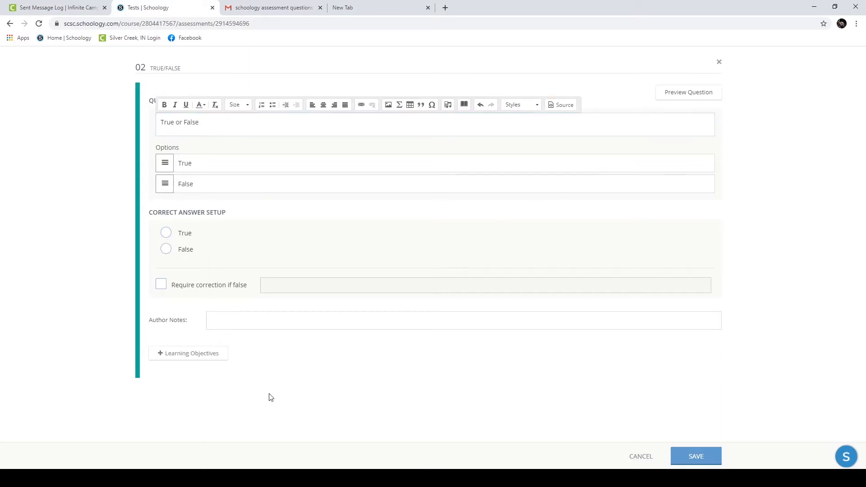
{"action": "left_click", "coordinate": [166, 249]}
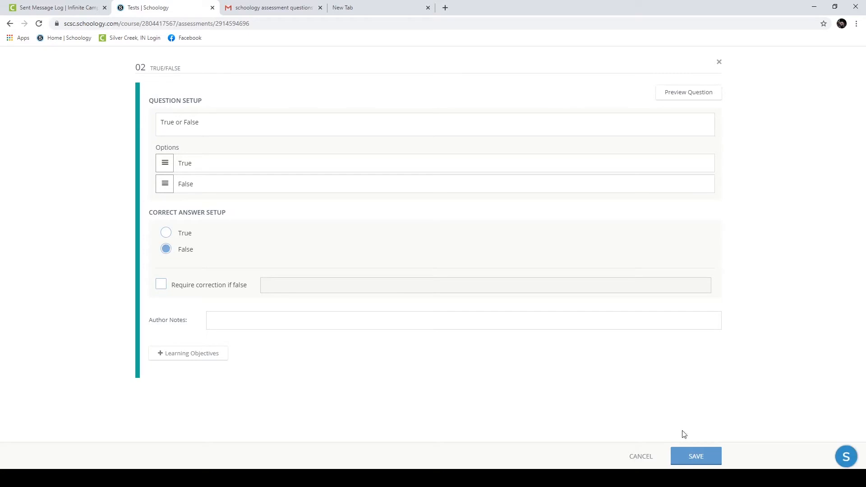
{"action": "left_click", "coordinate": [689, 458]}
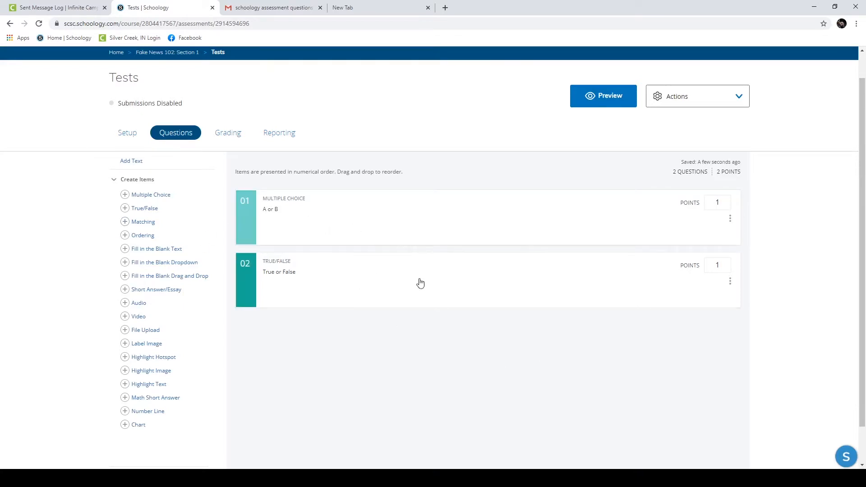
{"action": "left_click", "coordinate": [615, 106]}
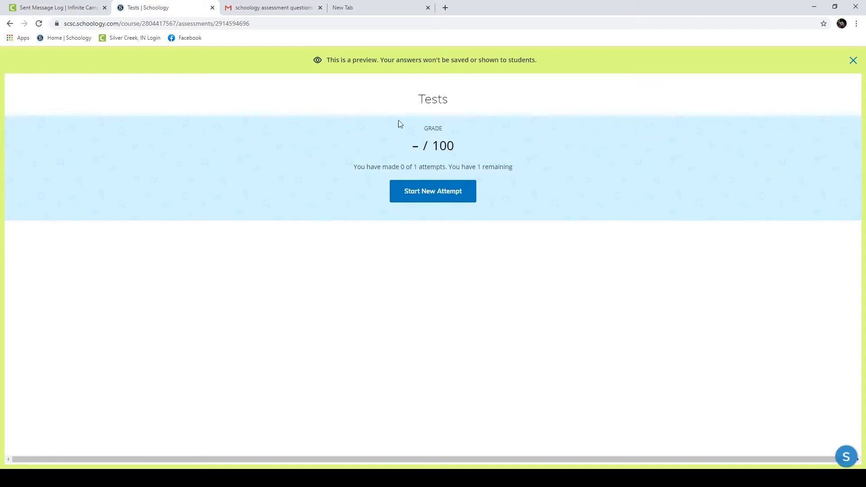
{"action": "left_click", "coordinate": [421, 189]}
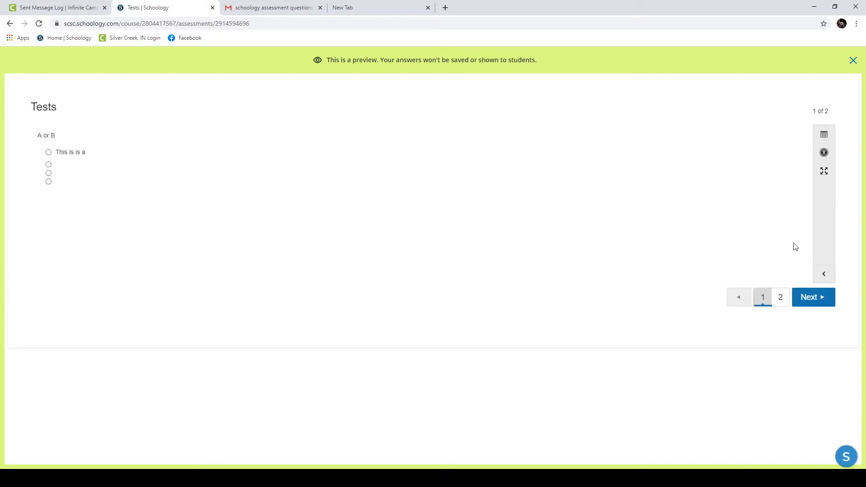
{"action": "left_click", "coordinate": [819, 300]}
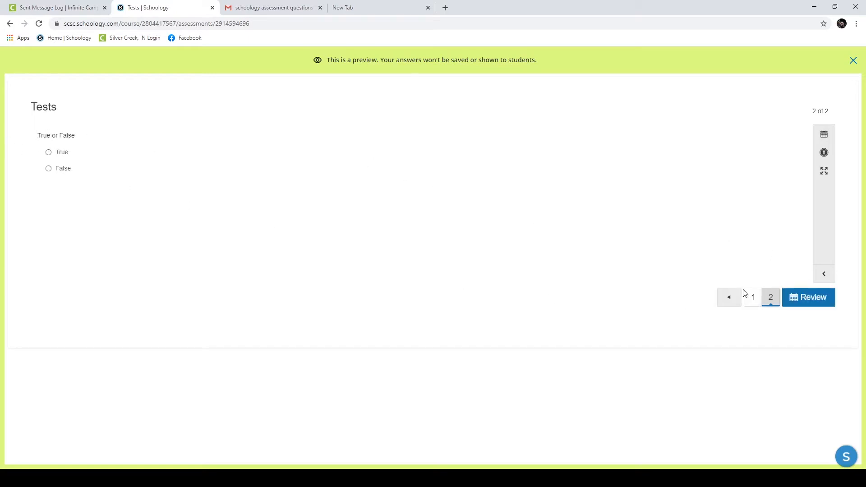
{"action": "left_click", "coordinate": [729, 297]}
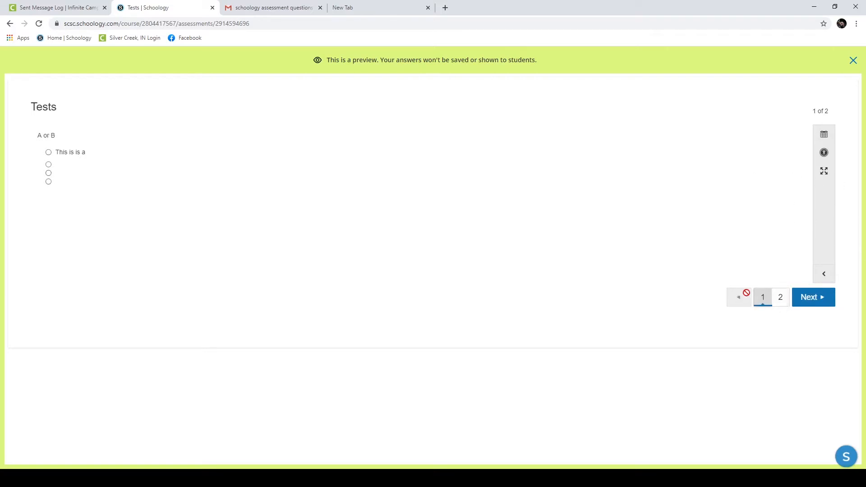
{"action": "left_click", "coordinate": [811, 296]}
{"action": "left_click", "coordinate": [760, 300]}
{"action": "left_click", "coordinate": [852, 61]}
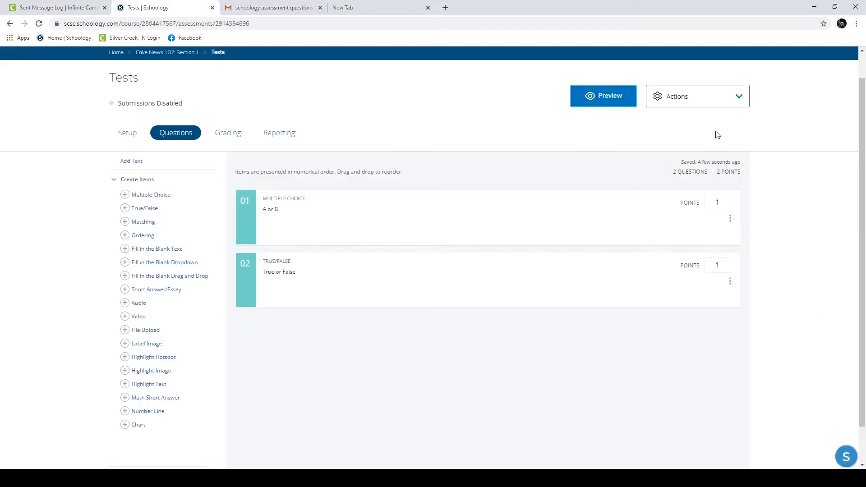
Step: Replace question 01's prompt with 'All of the instructions for this question.'
{"action": "left_click", "coordinate": [276, 221]}
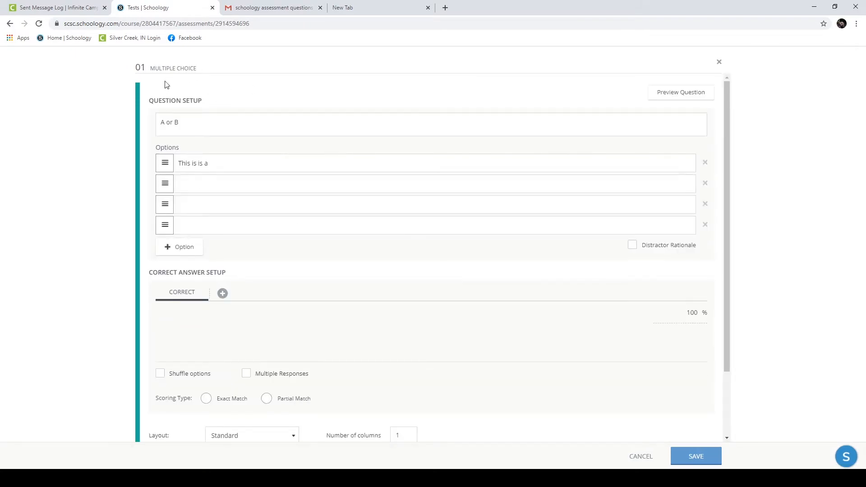
{"action": "left_click", "coordinate": [213, 133]}
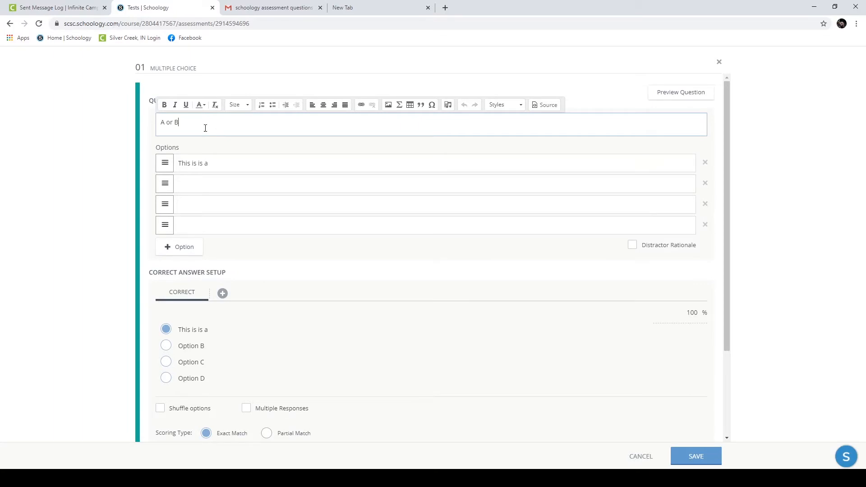
{"action": "triple_click", "coordinate": [209, 122]}
{"action": "type", "text": "All of the instructiosn f"}
{"action": "key", "text": "BackSpace"}
{"action": "key", "text": "BackSpace"}
{"action": "type", "text": "fo"}
{"action": "key", "text": "BackSpace"}
{"action": "key", "text": "BackSpace"}
{"action": "key", "text": "BackSpace"}
{"action": "type", "text": "."}
{"action": "key", "text": "Return"}
{"action": "key", "text": "Return"}
{"action": "key", "text": "Return"}
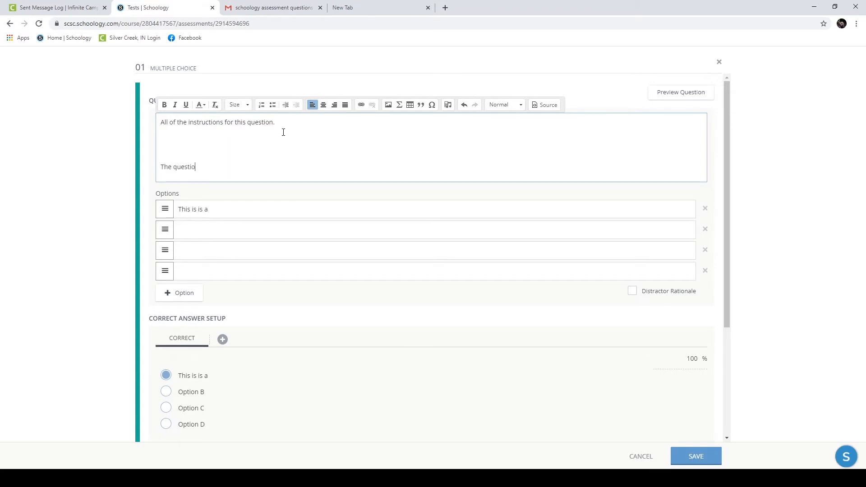
{"action": "key", "text": "BackSpace"}
{"action": "key", "text": "BackSpace"}
{"action": "key", "text": "BackSpace"}
{"action": "key", "text": "BackSpace"}
{"action": "key", "text": "BackSpace"}
{"action": "key", "text": "BackSpace"}
{"action": "key", "text": "BackSpace"}
Step: Correct the answer options to 'This is a' and 'This is B' and save the question
{"action": "left_click", "coordinate": [206, 228]}
{"action": "left_click", "coordinate": [218, 197]}
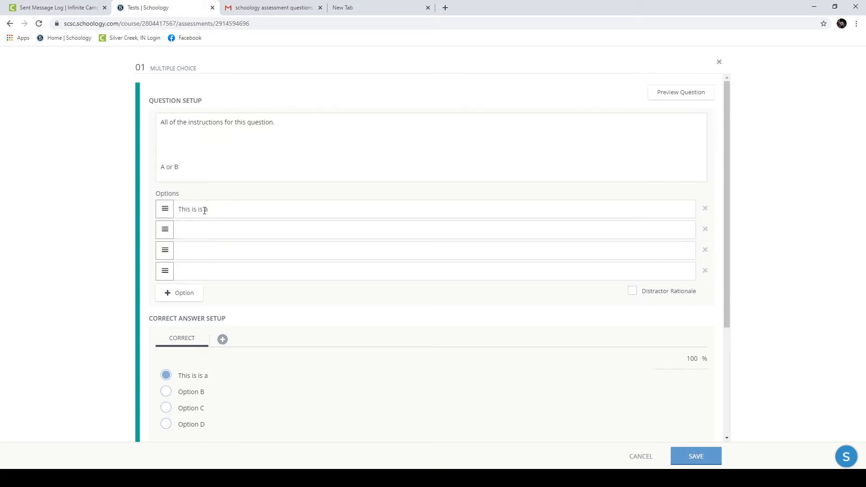
{"action": "left_click", "coordinate": [204, 211]}
{"action": "key", "text": "BackSpace"}
{"action": "key", "text": "BackSpace"}
{"action": "key", "text": "Tab"}
{"action": "key", "text": "Tab"}
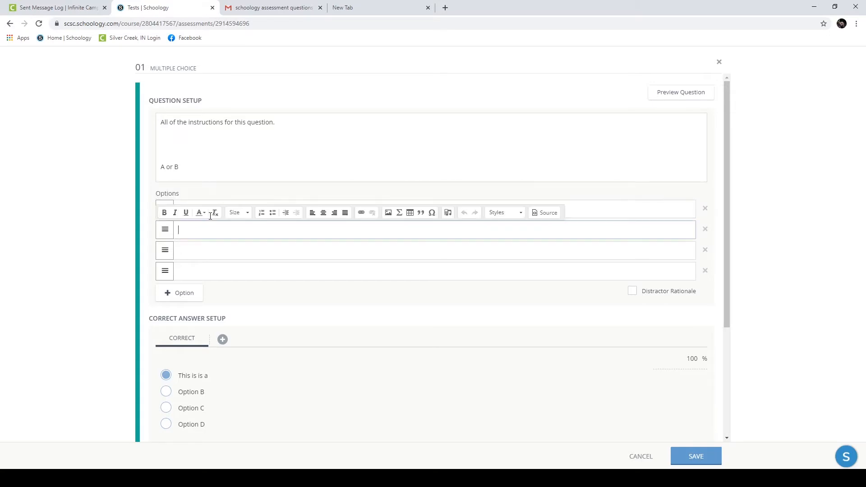
{"action": "type", "text": "This is B"}
{"action": "left_click", "coordinate": [50, 233]}
{"action": "scroll", "coordinate": [497, 368], "scroll_direction": "down", "scroll_amount": 2}
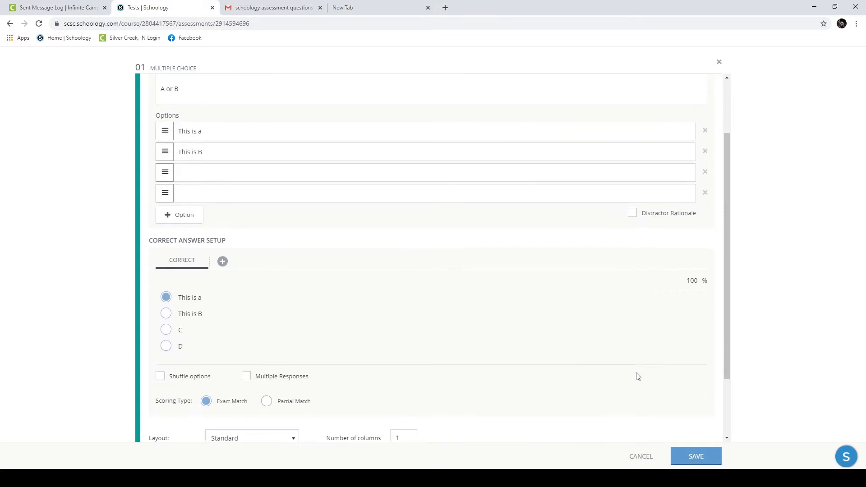
{"action": "left_click", "coordinate": [682, 453]}
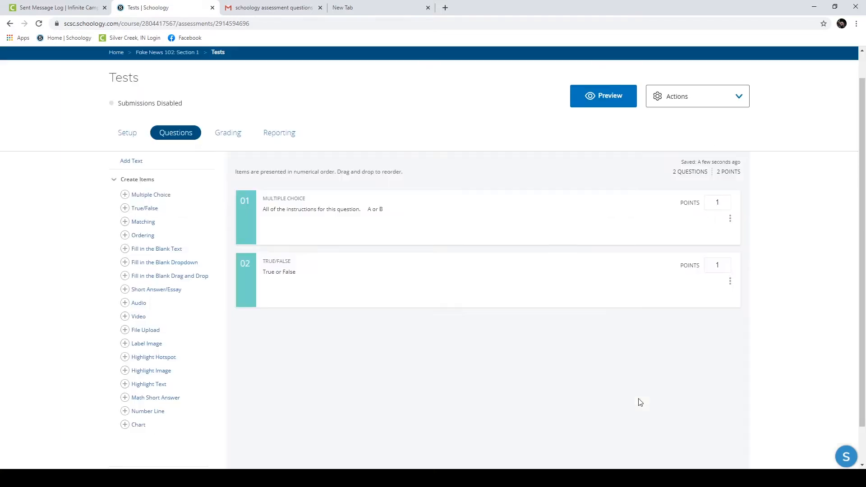
{"action": "left_click", "coordinate": [618, 96]}
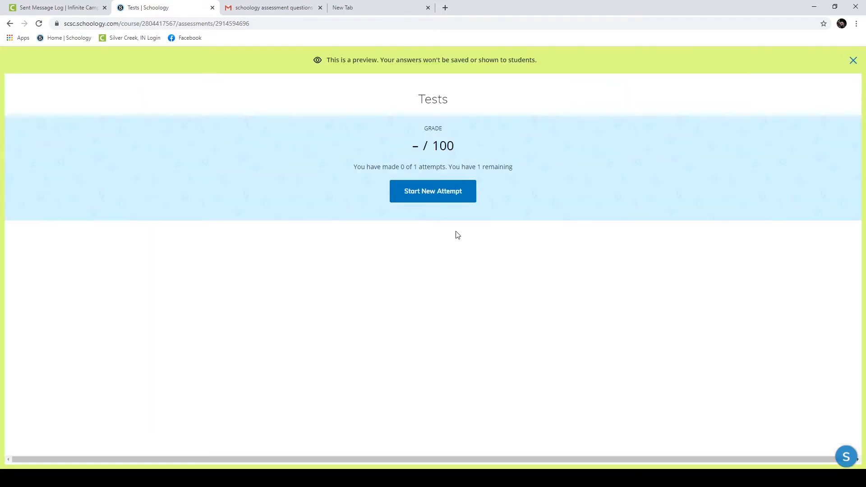
{"action": "left_click", "coordinate": [415, 201]}
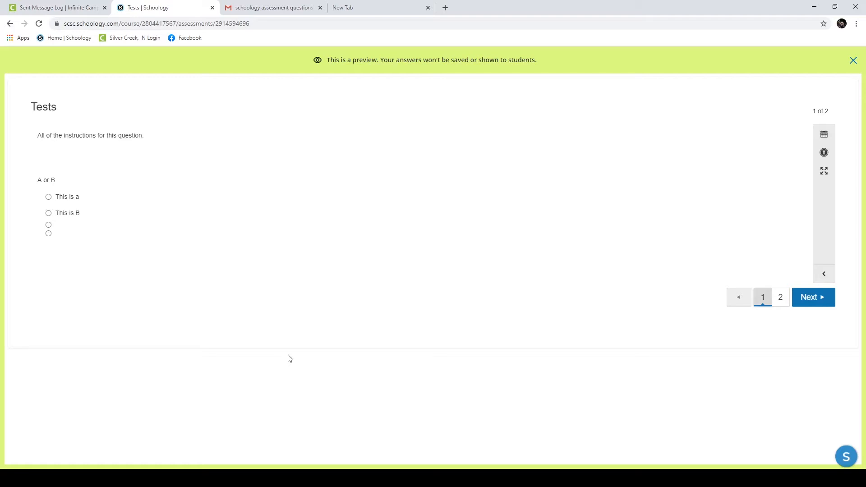
{"action": "left_click_drag", "start_coordinate": [144, 137], "coordinate": [32, 132]}
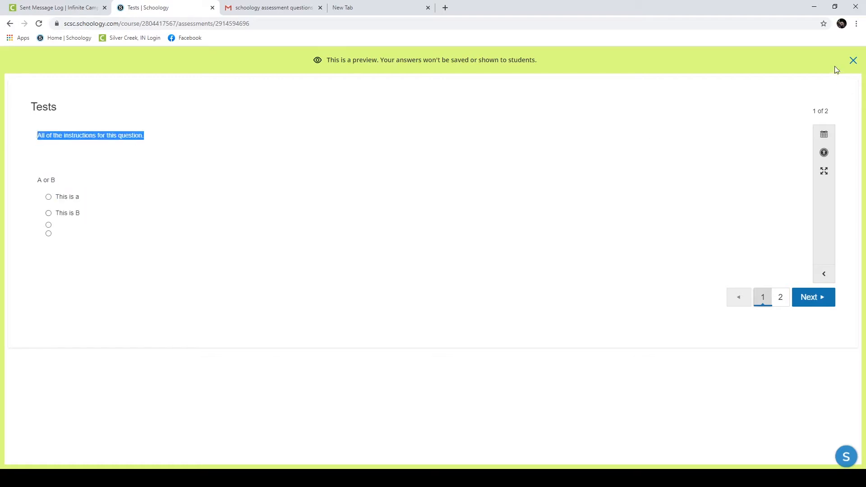
{"action": "left_click", "coordinate": [853, 60]}
{"action": "left_click", "coordinate": [252, 229]}
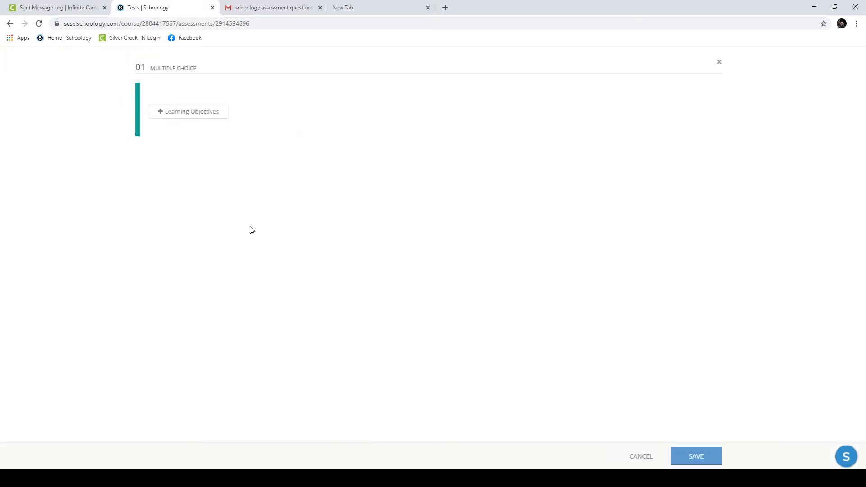
{"action": "left_click_drag", "start_coordinate": [298, 124], "coordinate": [135, 123]}
{"action": "key", "text": "ctrl+c"}
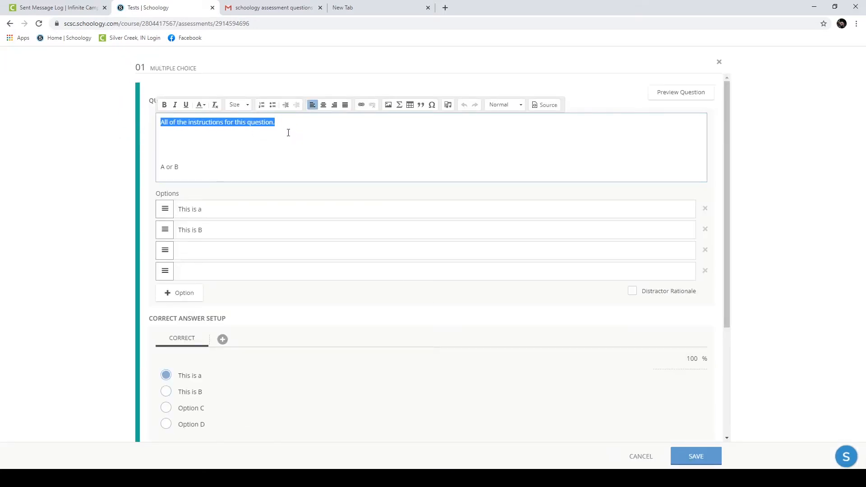
{"action": "left_click", "coordinate": [694, 456]}
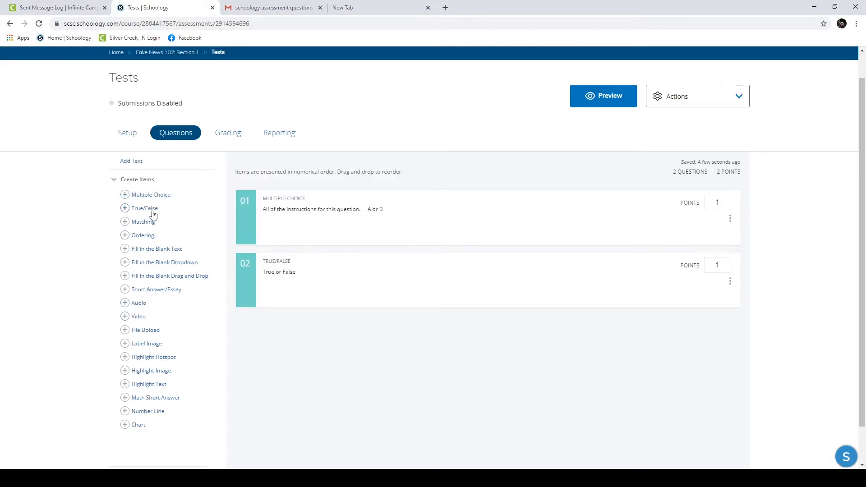
Step: Add a new multiple-choice question and paste the instruction sentence as its prompt
{"action": "left_click", "coordinate": [150, 195]}
{"action": "left_click", "coordinate": [189, 121]}
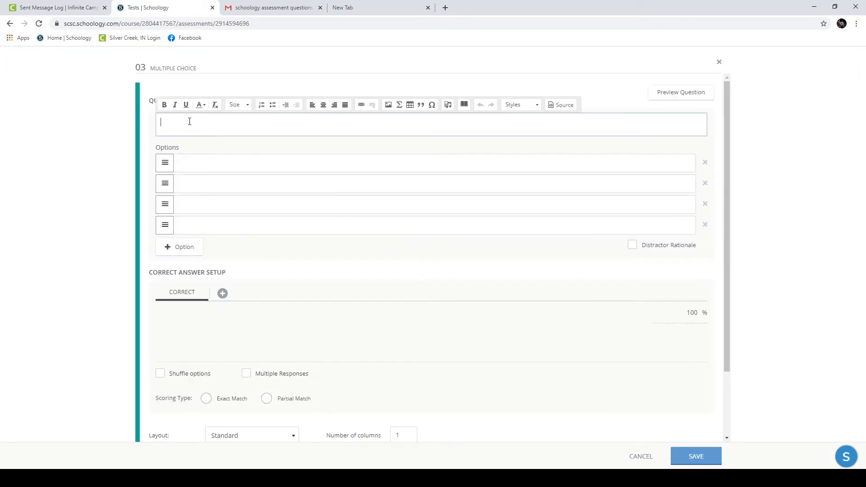
{"action": "key", "text": "ctrl+v"}
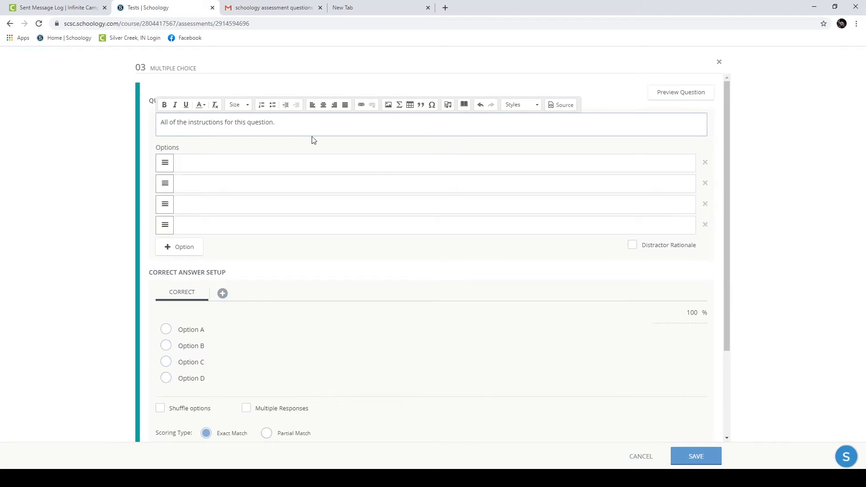
{"action": "key", "text": "Return"}
{"action": "key", "text": "Return"}
{"action": "key", "text": "Return"}
{"action": "key", "text": "Return"}
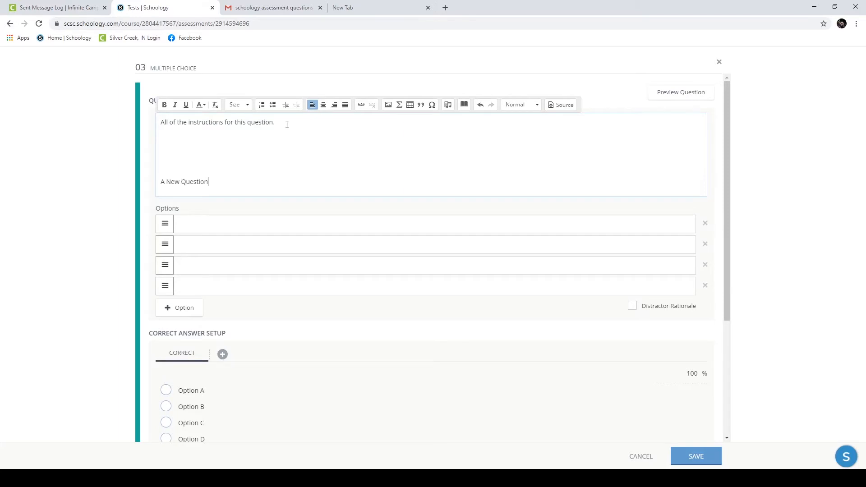
Step: Add the option 'This one', mark it correct, and save the question
{"action": "left_click", "coordinate": [244, 220]}
{"action": "type", "text": "This one"}
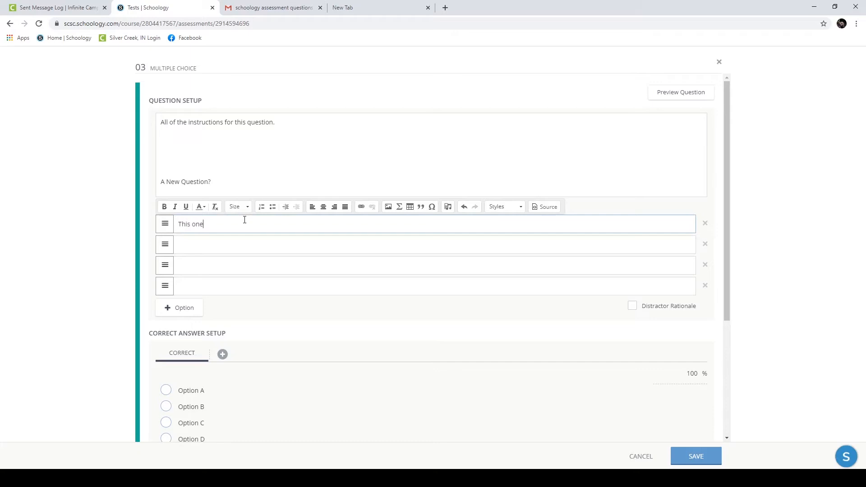
{"action": "left_click", "coordinate": [696, 456]}
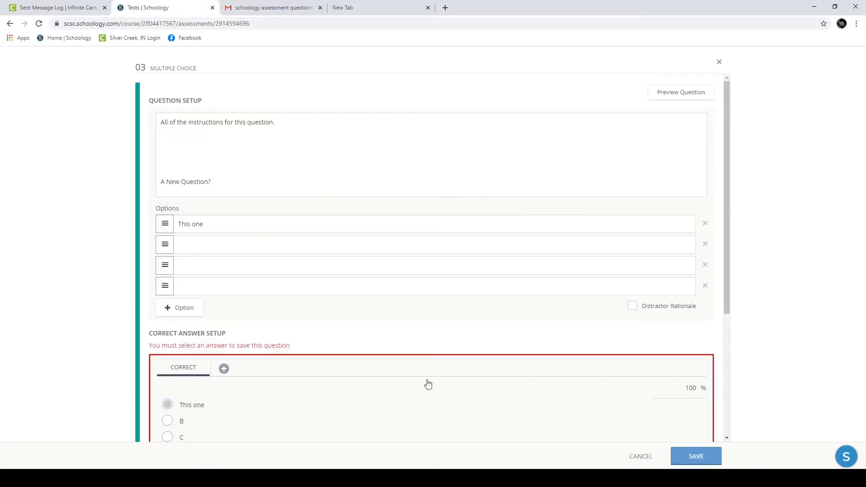
{"action": "scroll", "coordinate": [265, 324], "scroll_direction": "down", "scroll_amount": 3}
{"action": "left_click", "coordinate": [167, 270]}
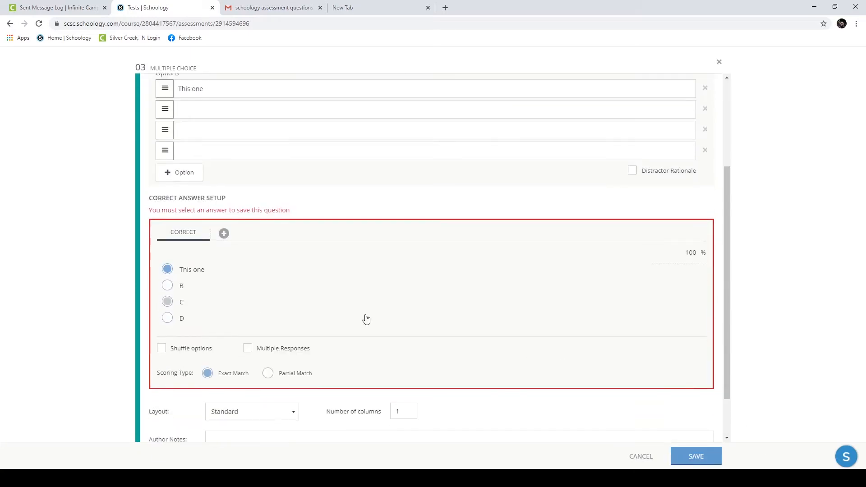
{"action": "left_click", "coordinate": [674, 457]}
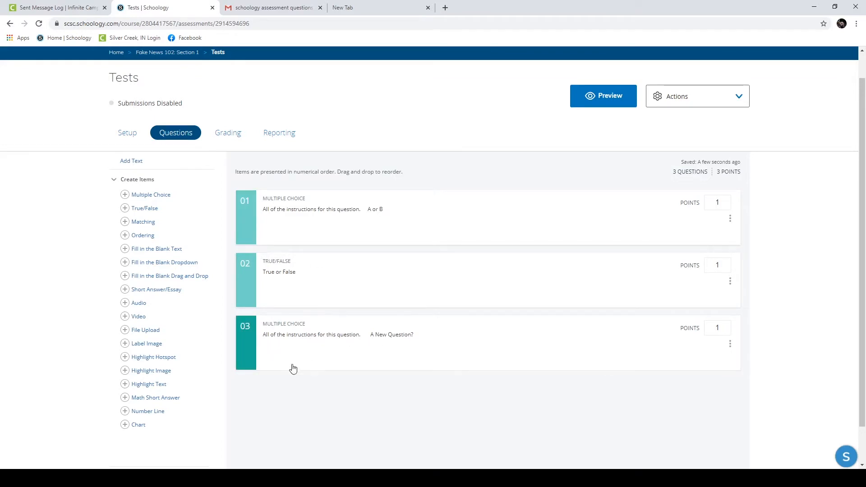
Step: Move 'A New Question?' above the True/False question and open the student preview
{"action": "left_click_drag", "start_coordinate": [251, 348], "coordinate": [244, 269]}
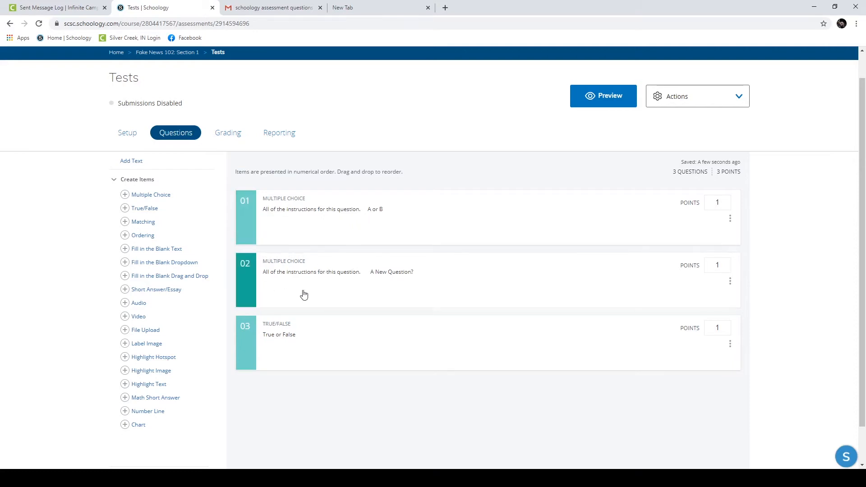
{"action": "left_click", "coordinate": [606, 95]}
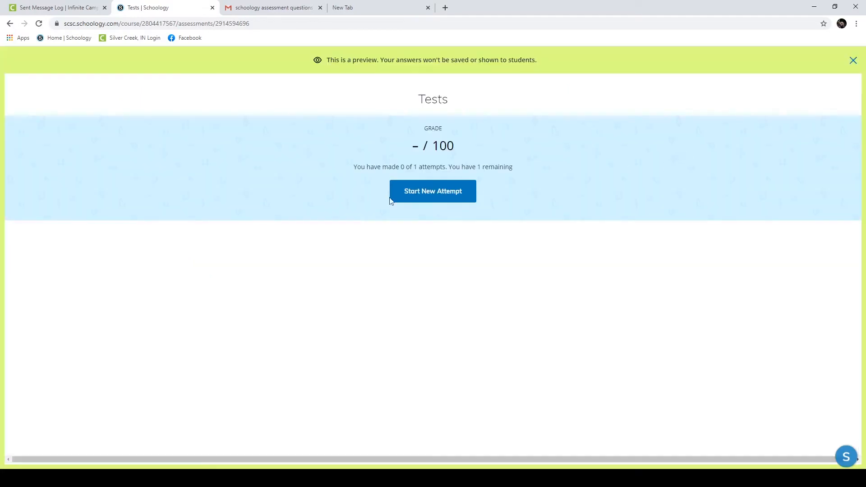
Step: Start a preview attempt, page through questions 1–3, and close the preview
{"action": "left_click", "coordinate": [415, 203]}
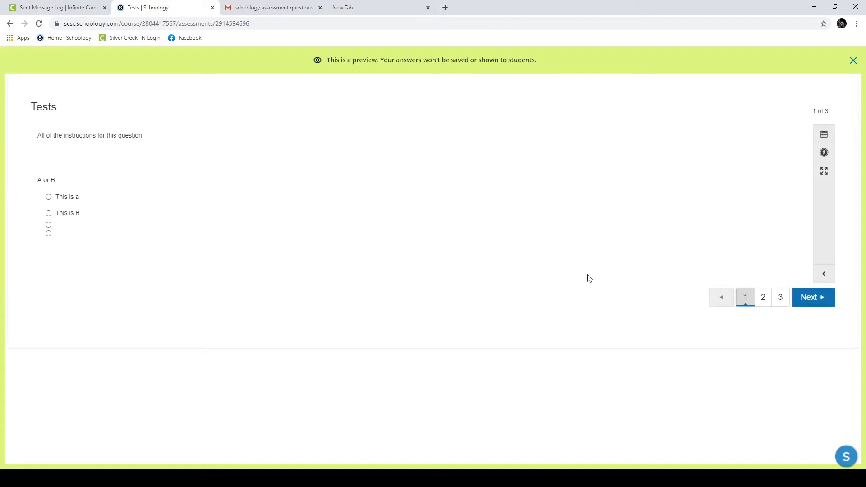
{"action": "left_click", "coordinate": [763, 298]}
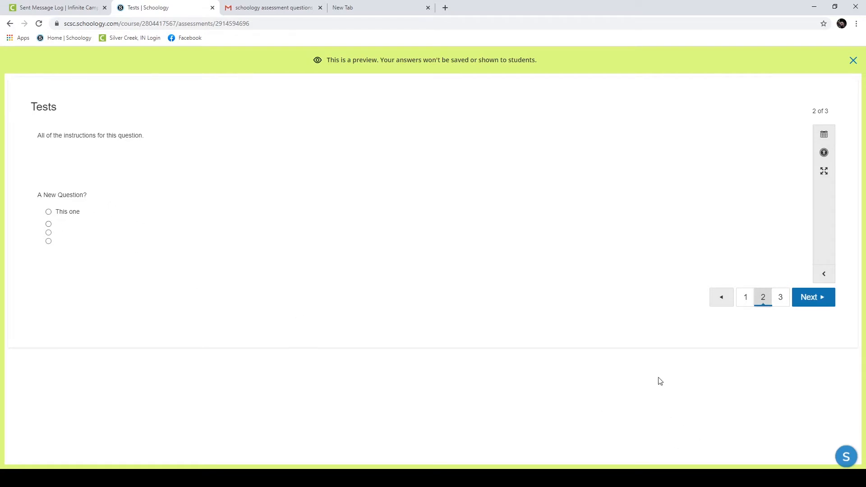
{"action": "left_click", "coordinate": [779, 301]}
{"action": "left_click", "coordinate": [736, 303]}
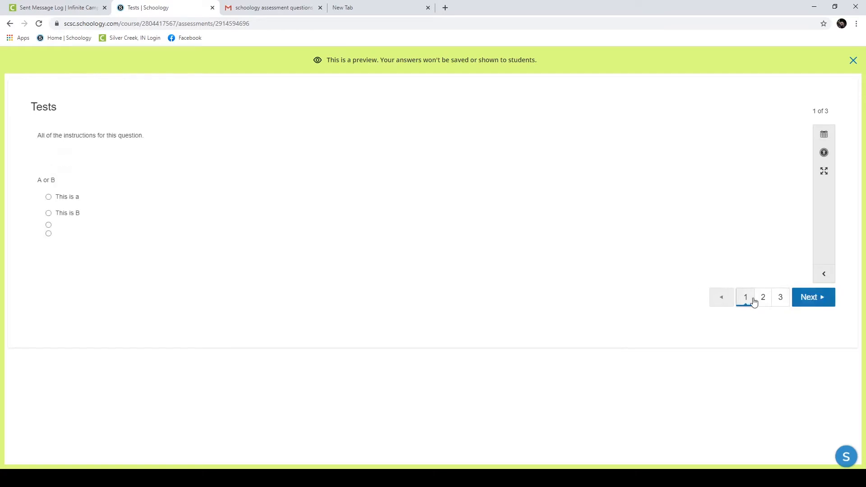
{"action": "left_click", "coordinate": [774, 302]}
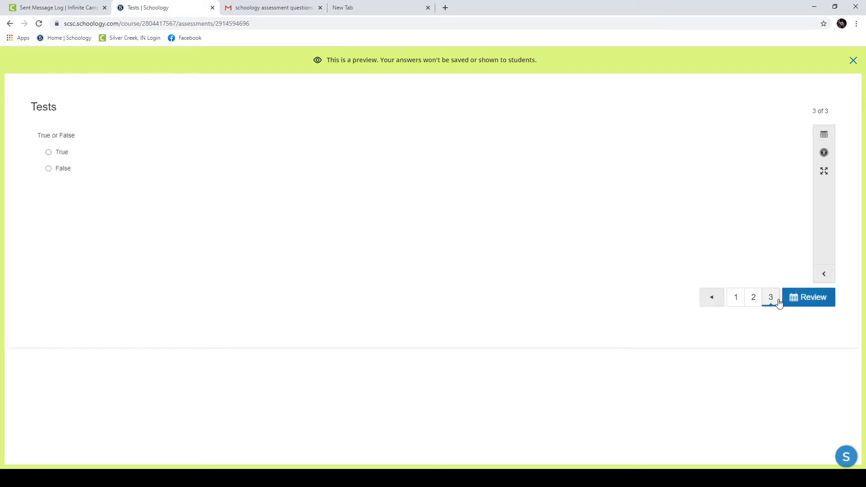
{"action": "left_click", "coordinate": [852, 60]}
{"action": "left_click", "coordinate": [730, 218]}
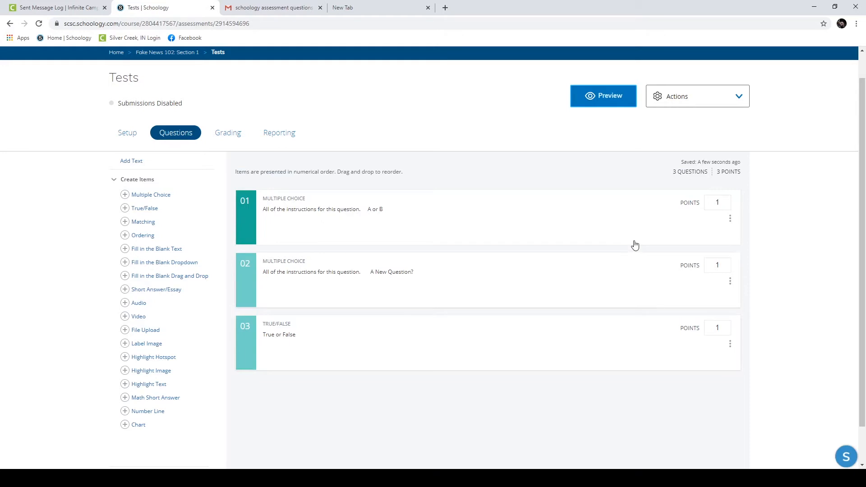
Step: Set the True/False question to 15 points and question 01 to 2 points
{"action": "double_click", "coordinate": [717, 328]}
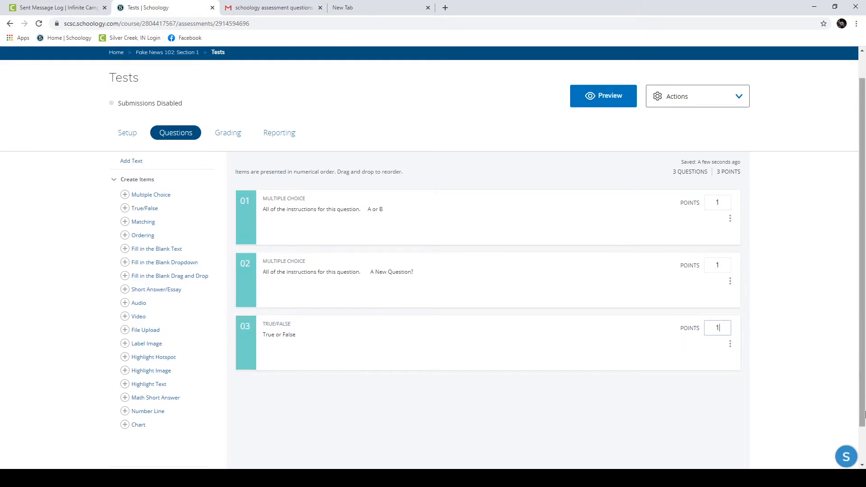
{"action": "type", "text": "15"}
{"action": "left_click", "coordinate": [649, 404]}
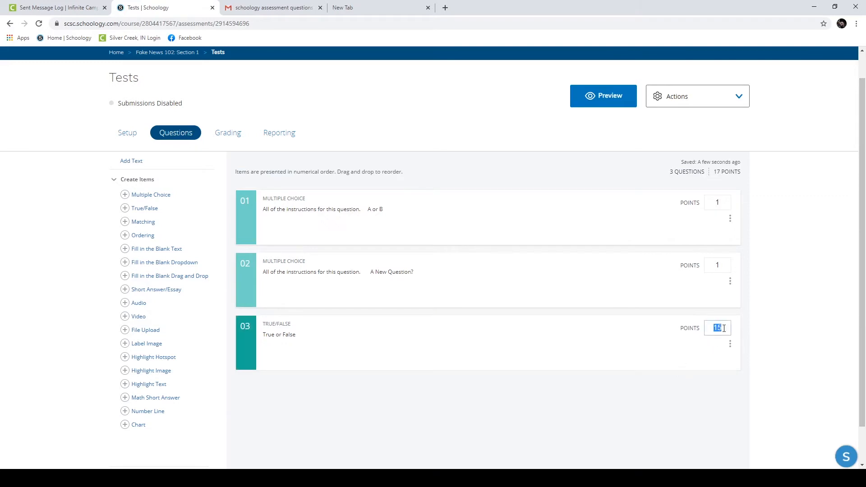
{"action": "left_click", "coordinate": [689, 372]}
{"action": "left_click", "coordinate": [730, 344]}
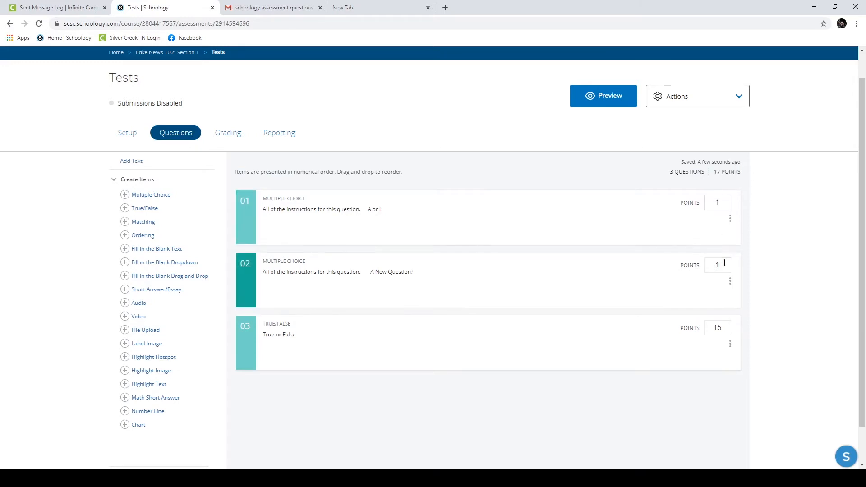
{"action": "double_click", "coordinate": [718, 202]}
{"action": "mouse_move", "coordinate": [730, 219]}
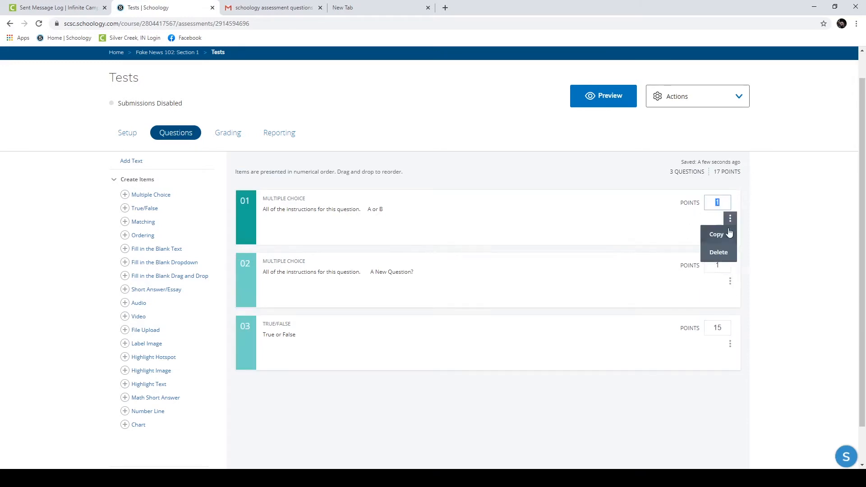
{"action": "type", "text": "2"}
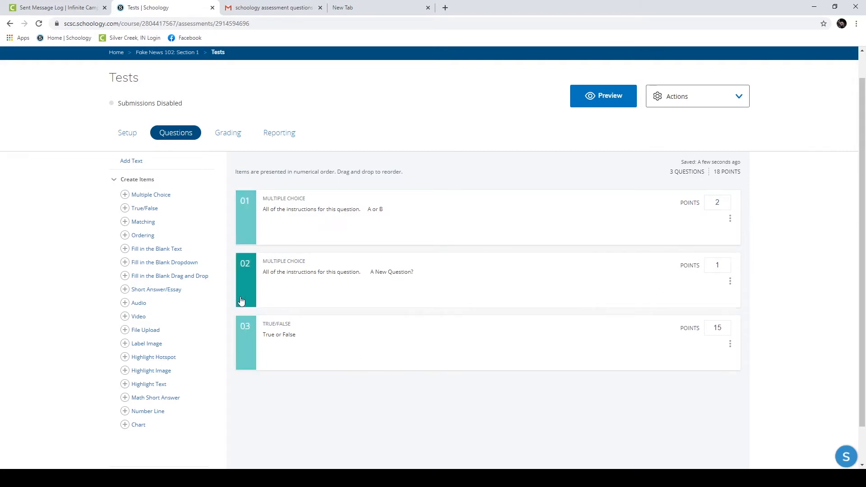
Step: Add a matching question and fill in the prompts, typing D in the fourth row
{"action": "left_click", "coordinate": [145, 222]}
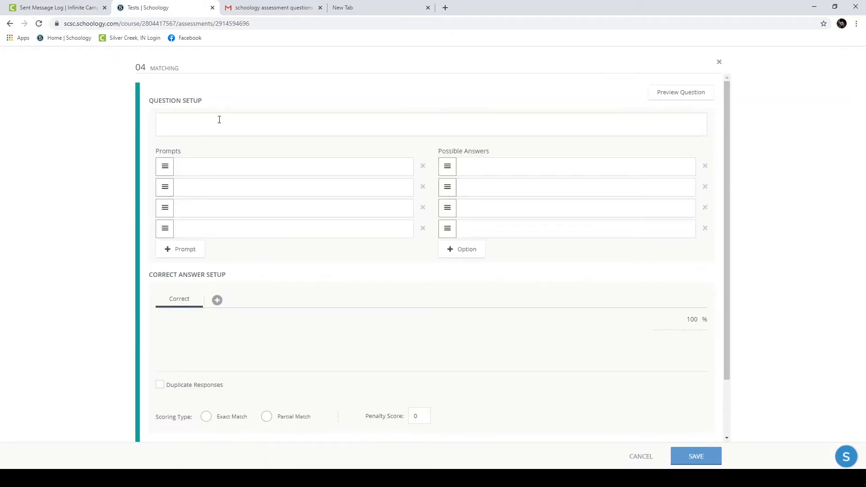
{"action": "left_click", "coordinate": [220, 120]}
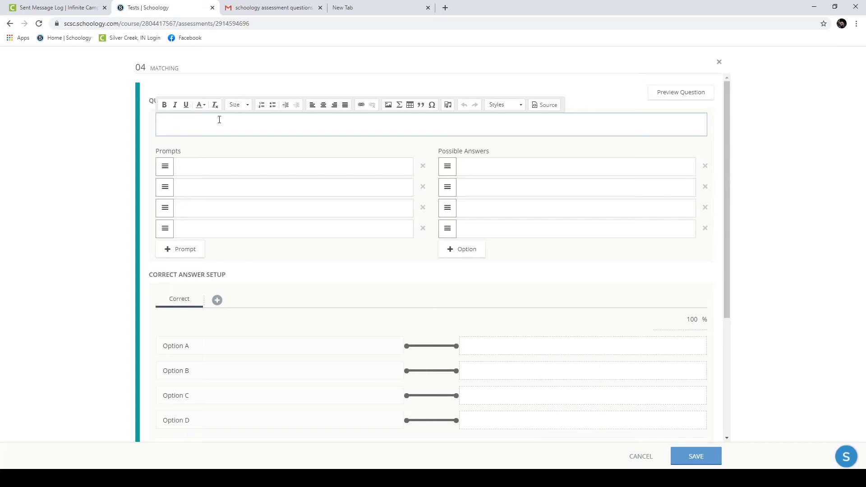
{"action": "left_click", "coordinate": [206, 183]}
{"action": "left_click", "coordinate": [70, 139]}
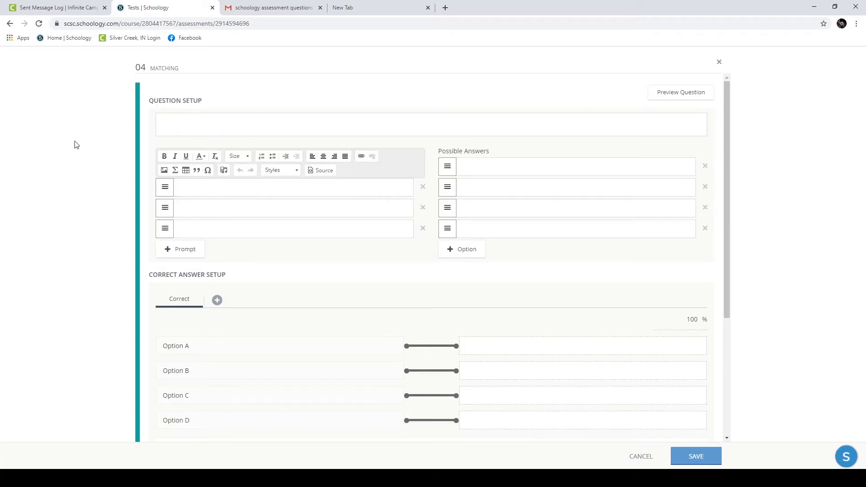
{"action": "left_click", "coordinate": [181, 163]}
{"action": "left_click", "coordinate": [204, 182]}
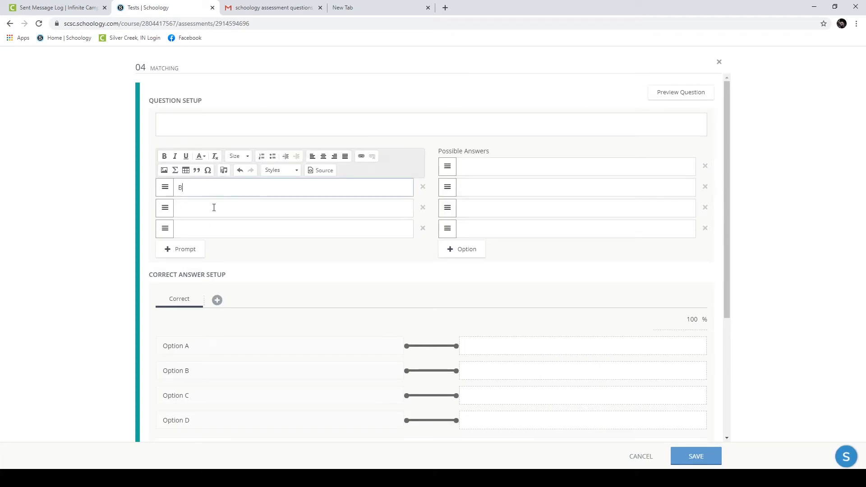
{"action": "left_click", "coordinate": [210, 229]}
{"action": "type", "text": "D"}
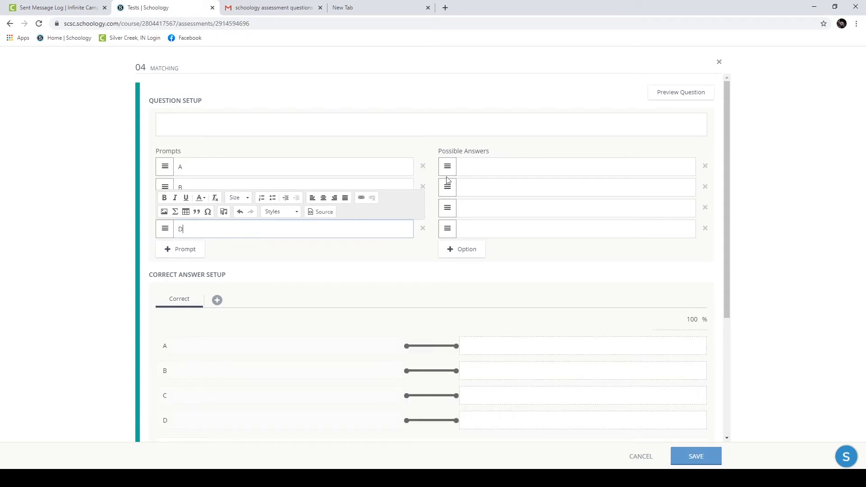
Step: Enter possible answers 1, 2, 3 and 4
{"action": "left_click", "coordinate": [469, 167]}
{"action": "type", "text": "1"}
{"action": "left_click", "coordinate": [473, 187]}
{"action": "type", "text": "2"}
{"action": "left_click", "coordinate": [475, 208]}
{"action": "type", "text": "3"}
{"action": "left_click", "coordinate": [479, 228]}
{"action": "type", "text": "4"}
Step: Write 'Match the number with the letter' as the question instructions
{"action": "left_click", "coordinate": [244, 118]}
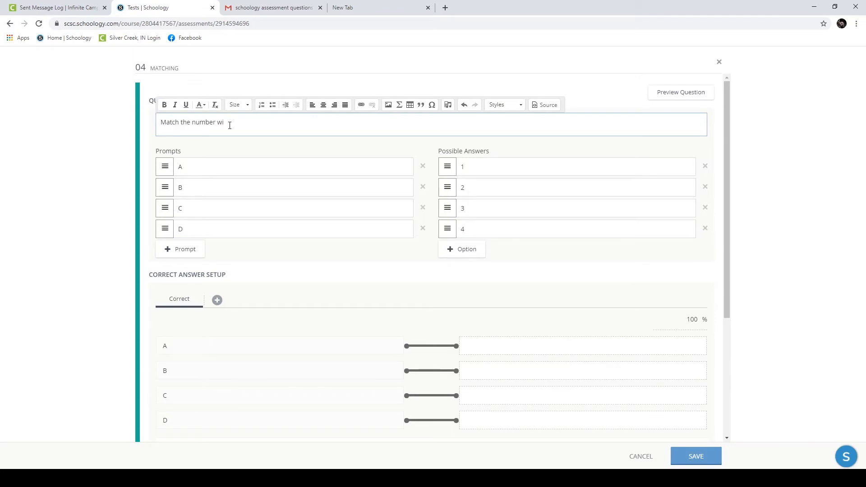
{"action": "left_click", "coordinate": [3, 230]}
{"action": "scroll", "coordinate": [267, 205], "scroll_direction": "down", "scroll_amount": 2}
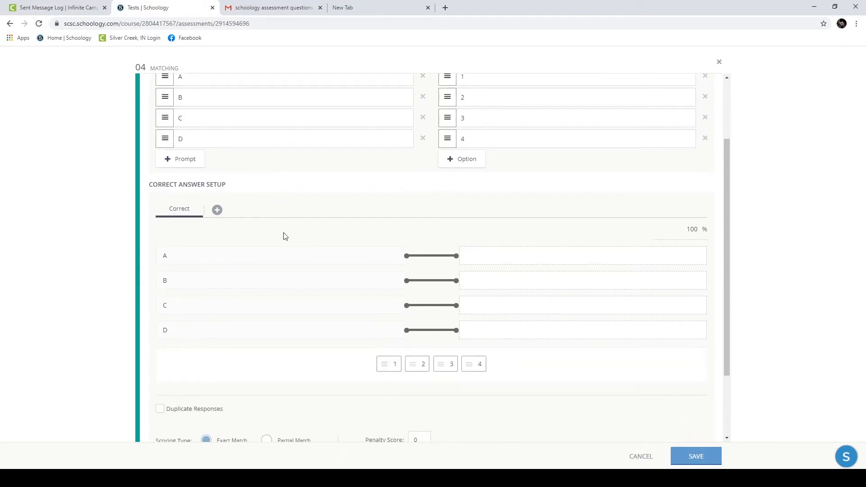
{"action": "scroll", "coordinate": [253, 243], "scroll_direction": "up", "scroll_amount": 1}
{"action": "scroll", "coordinate": [238, 161], "scroll_direction": "up", "scroll_amount": 1}
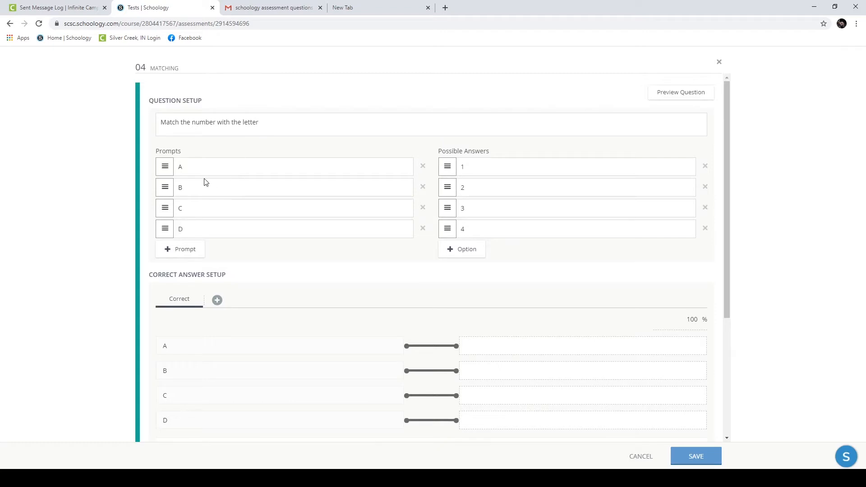
Step: Reorder the prompts to C, A, D, B and the answers to 3, 2, 4, 1
{"action": "mouse_move", "coordinate": [447, 167]}
{"action": "left_mouse_down"}
{"action": "mouse_move", "coordinate": [457, 234]}
{"action": "mouse_move", "coordinate": [447, 167]}
{"action": "left_mouse_up"}
{"action": "left_click_drag", "start_coordinate": [172, 188], "coordinate": [166, 226]}
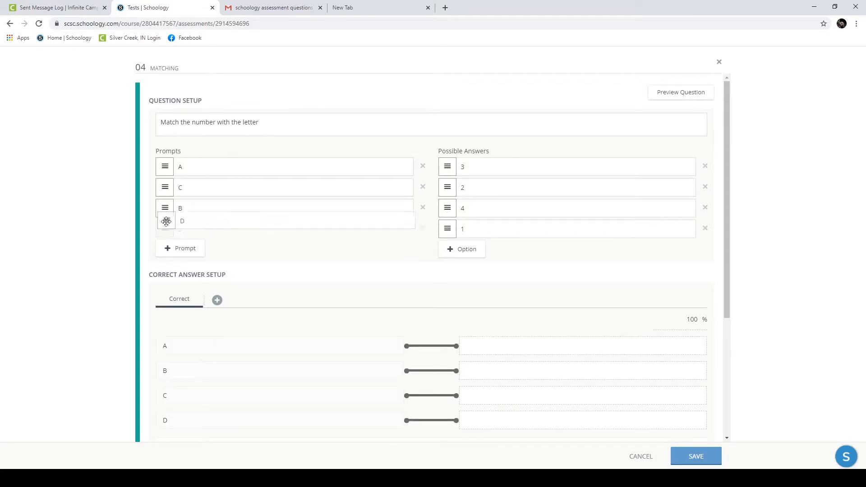
{"action": "left_click_drag", "start_coordinate": [164, 184], "coordinate": [166, 190]}
{"action": "scroll", "coordinate": [272, 289], "scroll_direction": "down", "scroll_amount": 3}
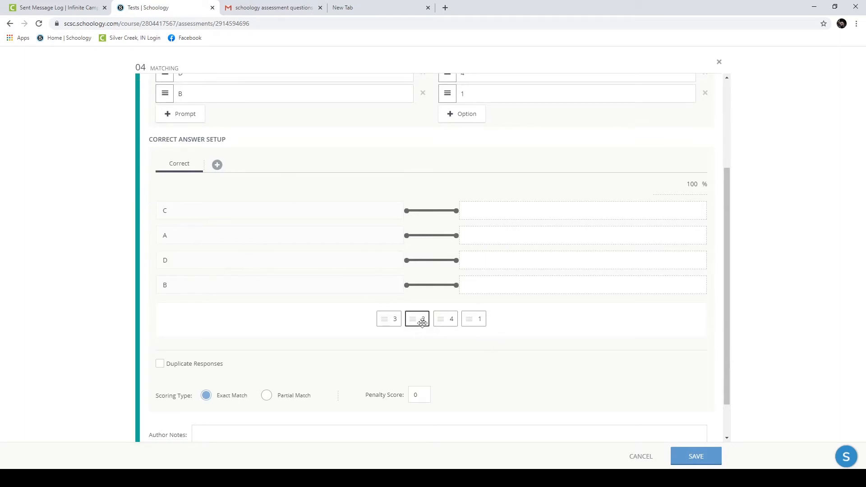
Step: Set the correct matches C–3, A–1, D–4 and B–2
{"action": "left_click_drag", "start_coordinate": [397, 318], "coordinate": [492, 212]}
{"action": "left_click_drag", "start_coordinate": [460, 318], "coordinate": [492, 235]}
{"action": "left_click_drag", "start_coordinate": [446, 317], "coordinate": [485, 258]}
{"action": "left_click_drag", "start_coordinate": [418, 321], "coordinate": [508, 278]}
{"action": "scroll", "coordinate": [412, 311], "scroll_direction": "down", "scroll_amount": 1}
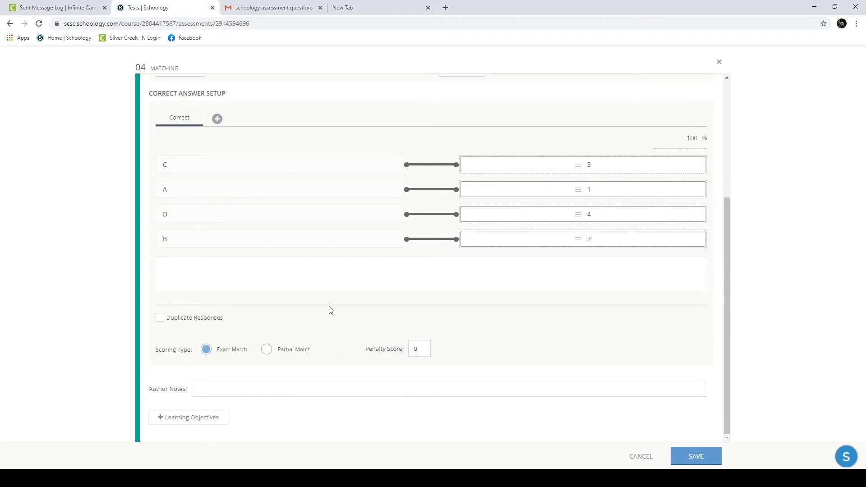
Step: Switch scoring to Partial Match with a penalty score of 2 and save the question
{"action": "left_click", "coordinate": [267, 350]}
{"action": "type", "text": "1"}
{"action": "left_click", "coordinate": [710, 458]}
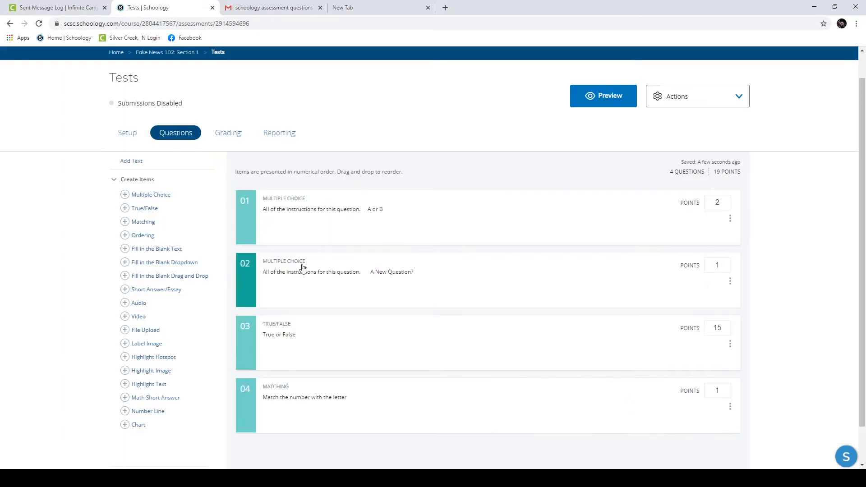
Step: Reopen and close question 04, then enter 8 as its point value
{"action": "scroll", "coordinate": [304, 267], "scroll_direction": "down", "scroll_amount": 1}
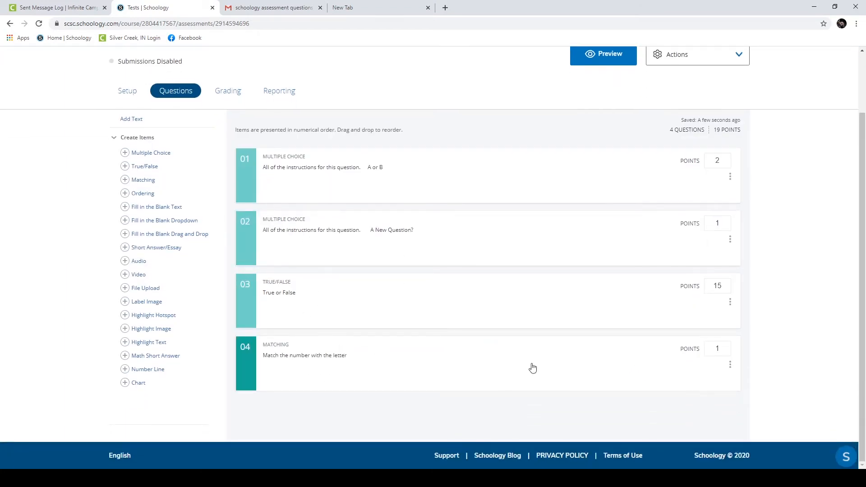
{"action": "left_click", "coordinate": [279, 373]}
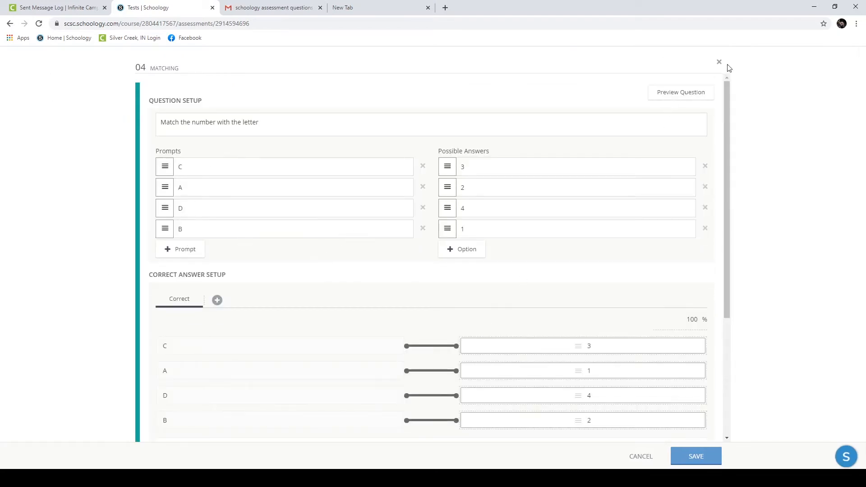
{"action": "left_click", "coordinate": [718, 62]}
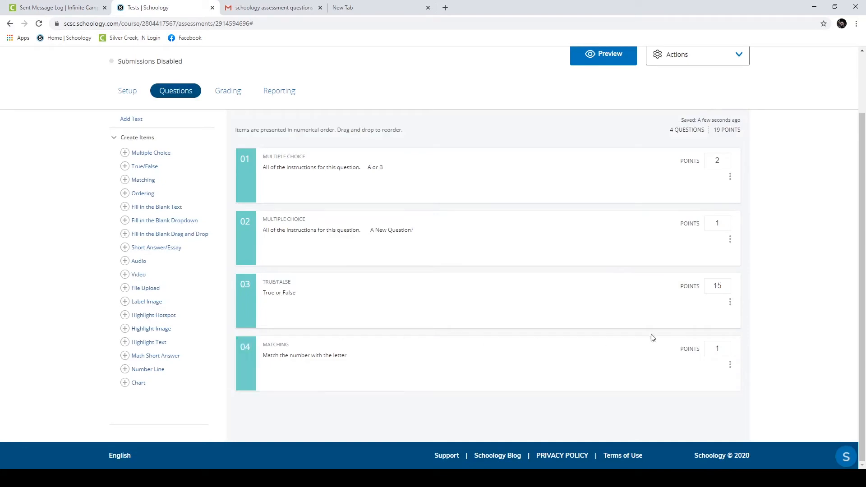
{"action": "left_click_drag", "start_coordinate": [727, 348], "coordinate": [711, 351]}
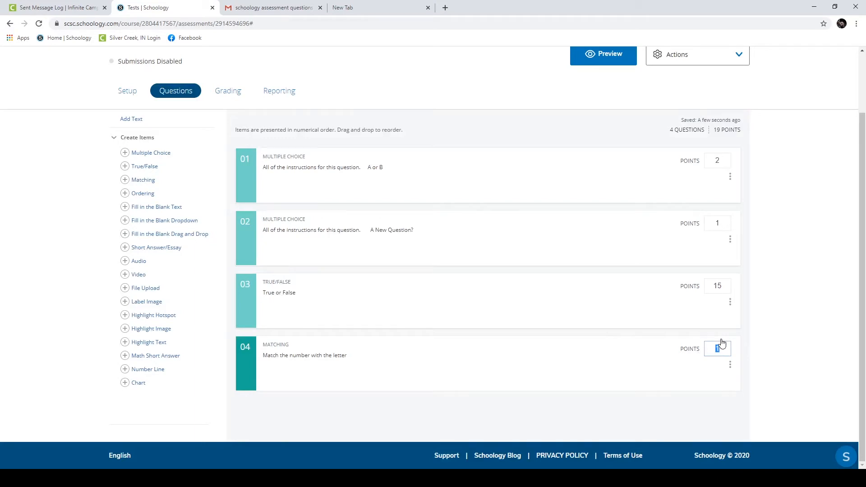
{"action": "type", "text": "8"}
Step: Reopen the matching question, add and remove a fifth prompt, and re-save it unchanged
{"action": "left_click", "coordinate": [244, 372]}
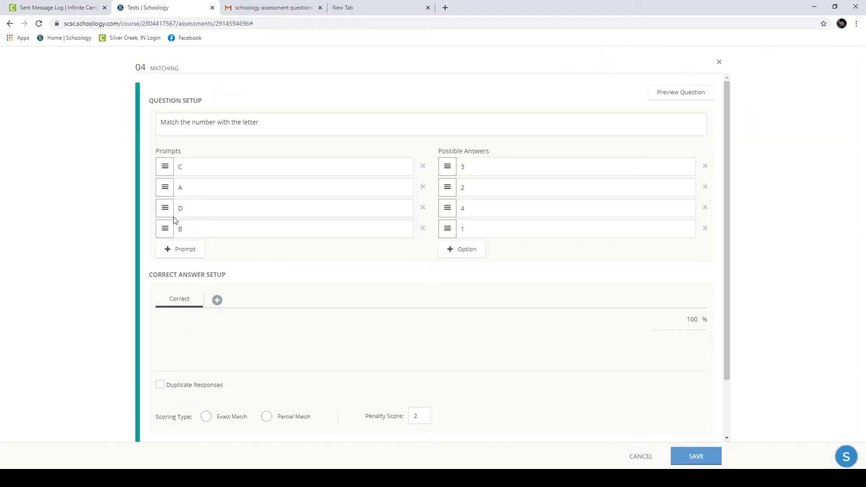
{"action": "left_click", "coordinate": [184, 258]}
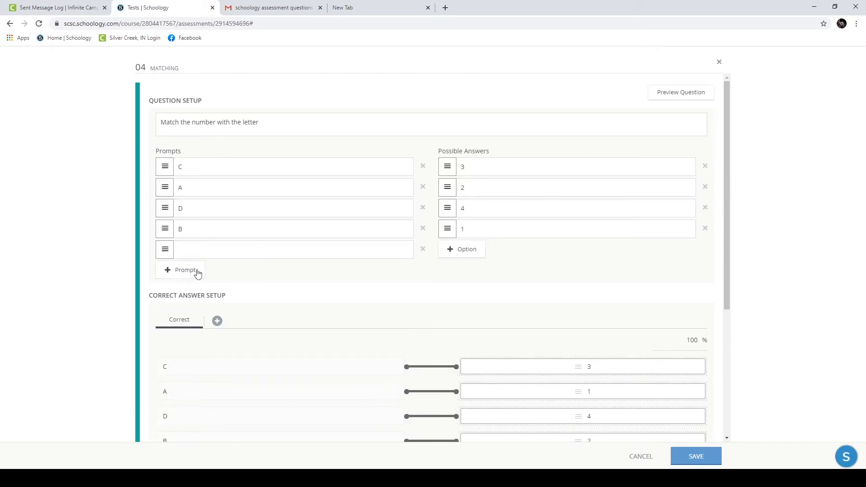
{"action": "left_click", "coordinate": [423, 249]}
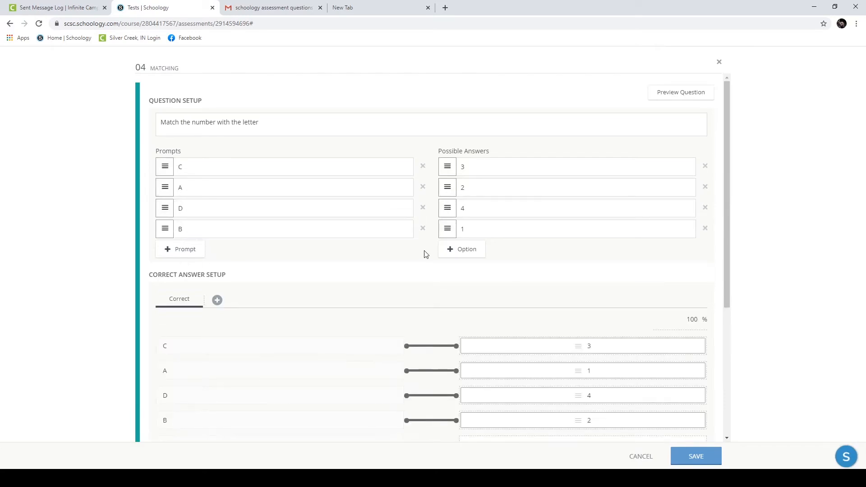
{"action": "scroll", "coordinate": [496, 248], "scroll_direction": "down", "scroll_amount": 3}
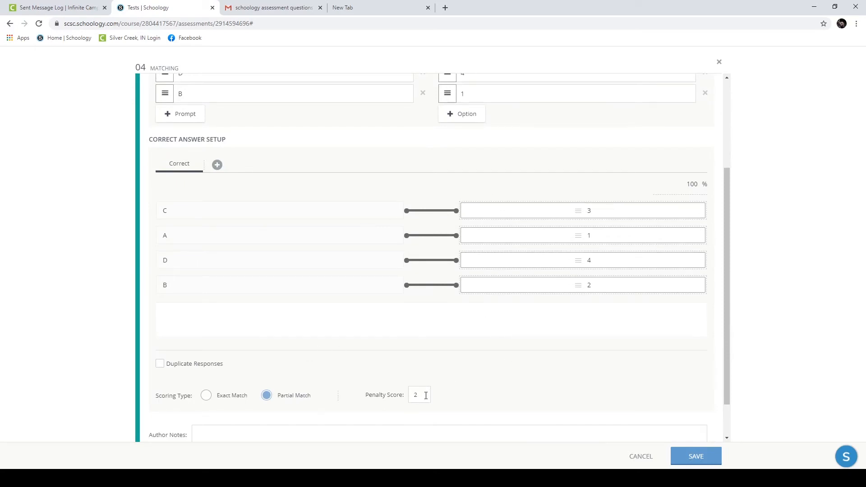
{"action": "left_click", "coordinate": [463, 383]}
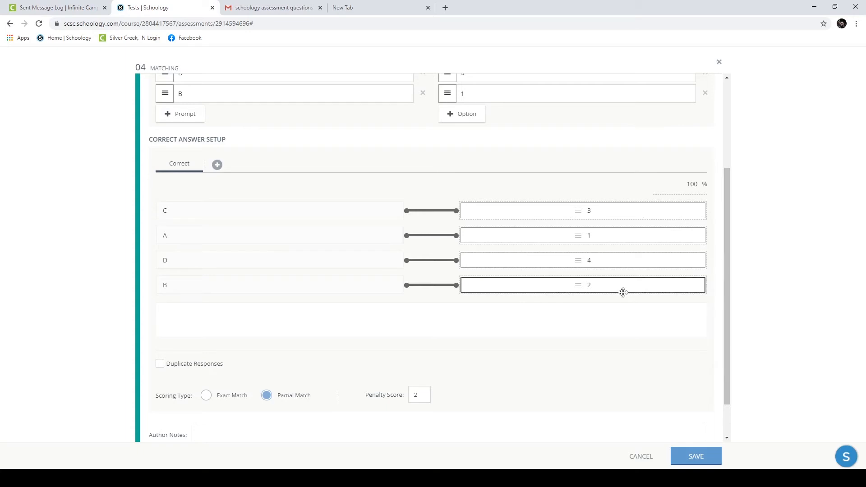
{"action": "left_click", "coordinate": [696, 457]}
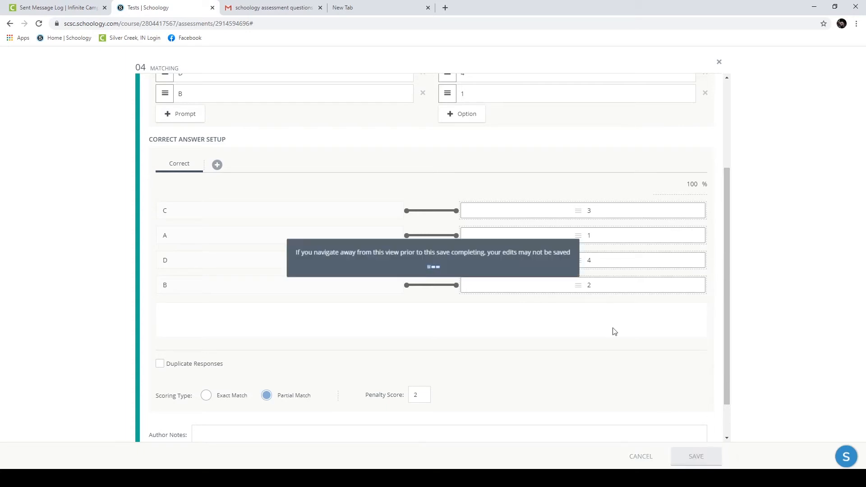
{"action": "scroll", "coordinate": [588, 148], "scroll_direction": "up", "scroll_amount": 2}
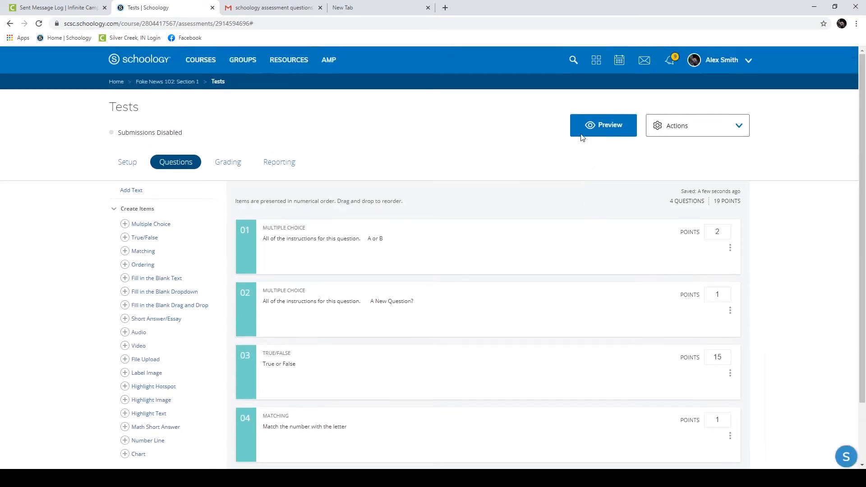
{"action": "left_click", "coordinate": [592, 130]}
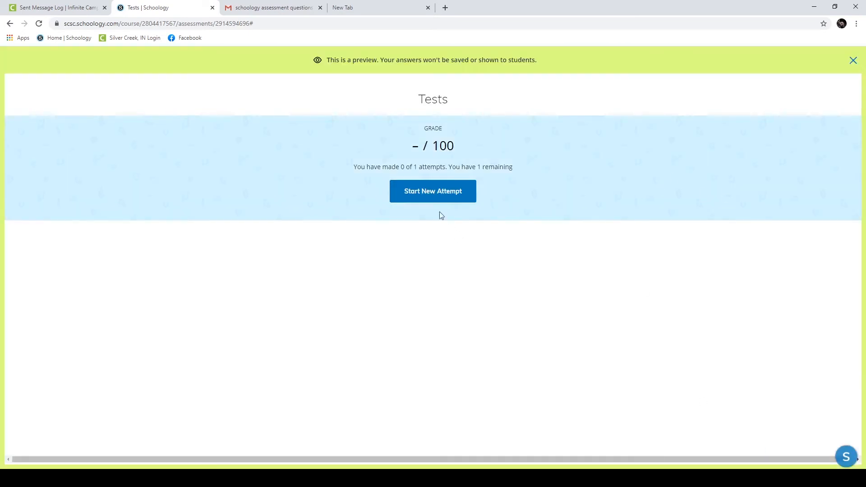
{"action": "left_click", "coordinate": [430, 193]}
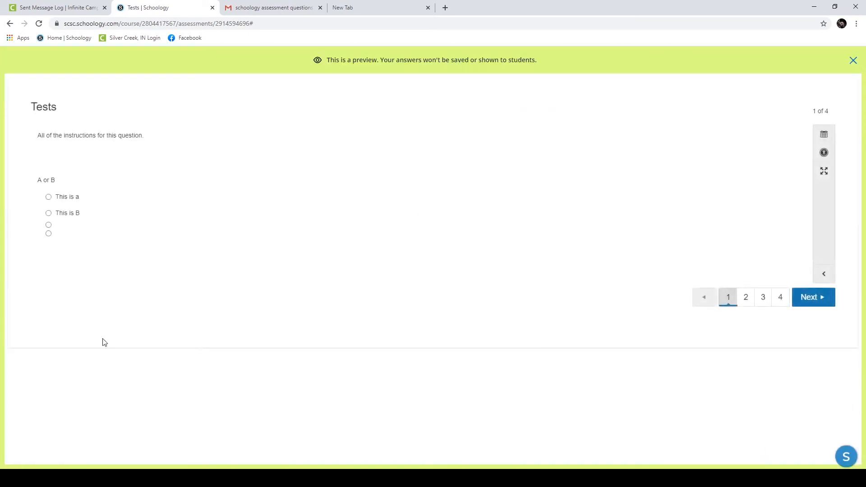
{"action": "left_click", "coordinate": [780, 300]}
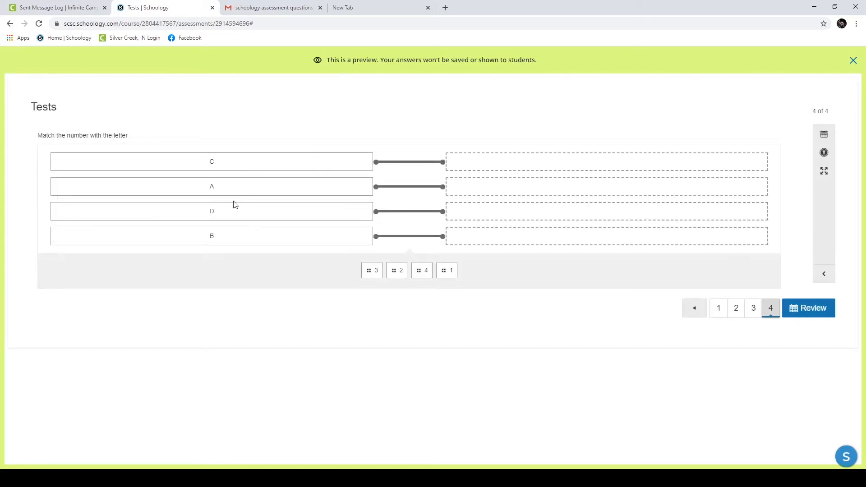
{"action": "left_click_drag", "start_coordinate": [372, 269], "coordinate": [472, 238]}
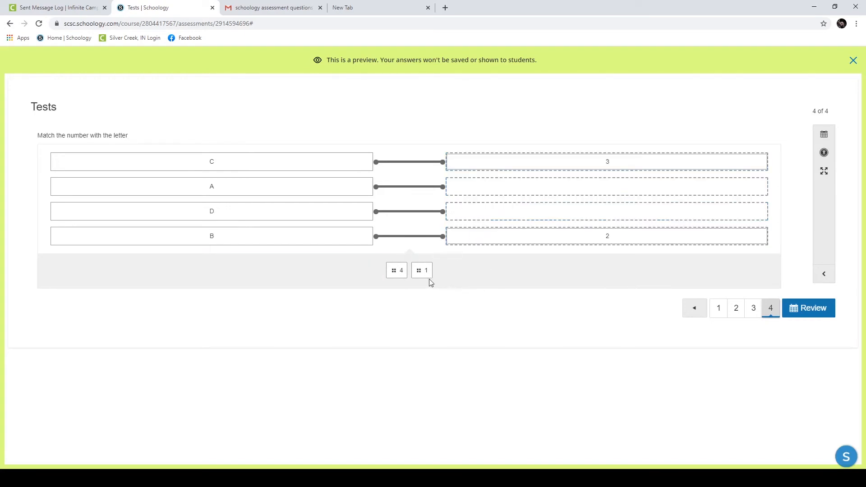
{"action": "left_click_drag", "start_coordinate": [396, 271], "coordinate": [494, 213]}
{"action": "left_click", "coordinate": [798, 308]}
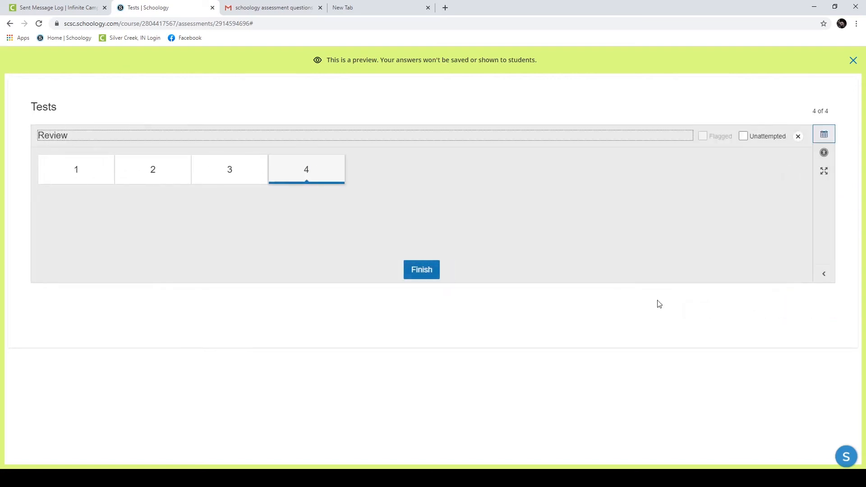
{"action": "left_click", "coordinate": [413, 271]}
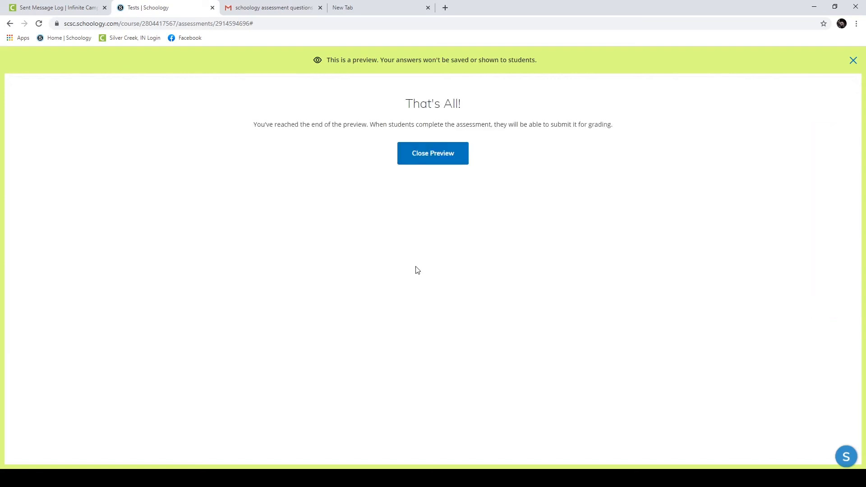
{"action": "left_click", "coordinate": [447, 158]}
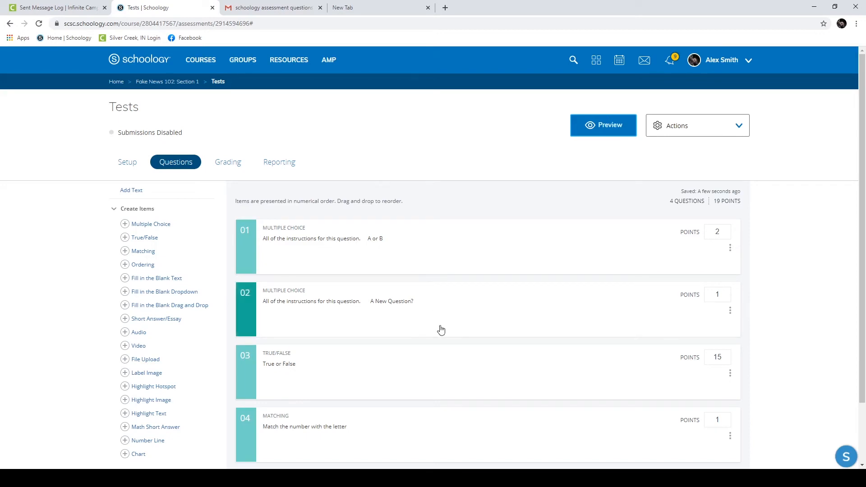
Step: Give matching question 04 a value of 8 points and save it, bringing the test to 26 points
{"action": "scroll", "coordinate": [442, 330], "scroll_direction": "down", "scroll_amount": 2}
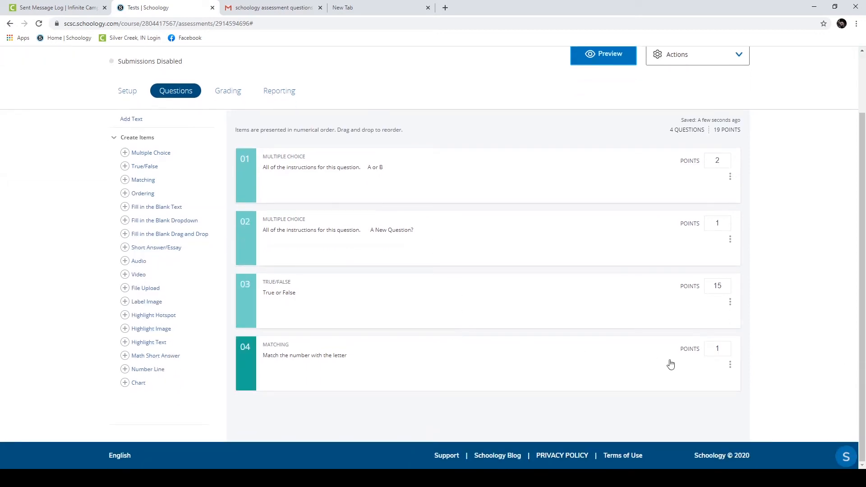
{"action": "double_click", "coordinate": [725, 345]}
{"action": "type", "text": "8"}
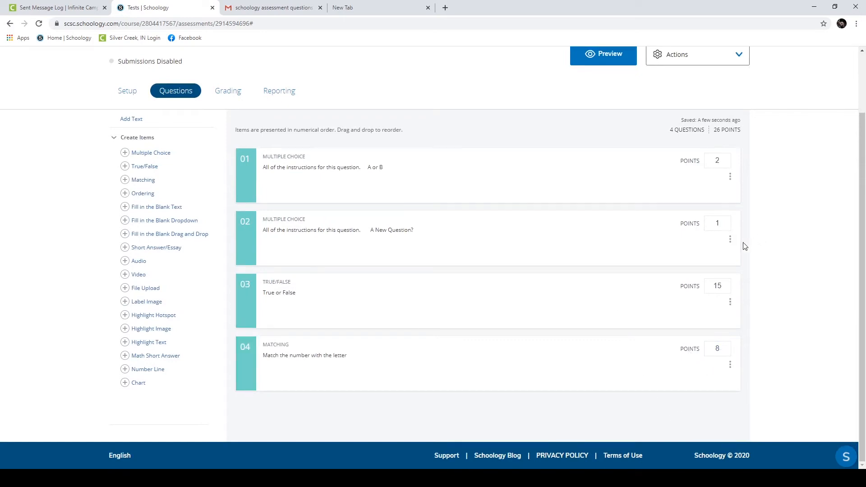
{"action": "left_click", "coordinate": [259, 369]}
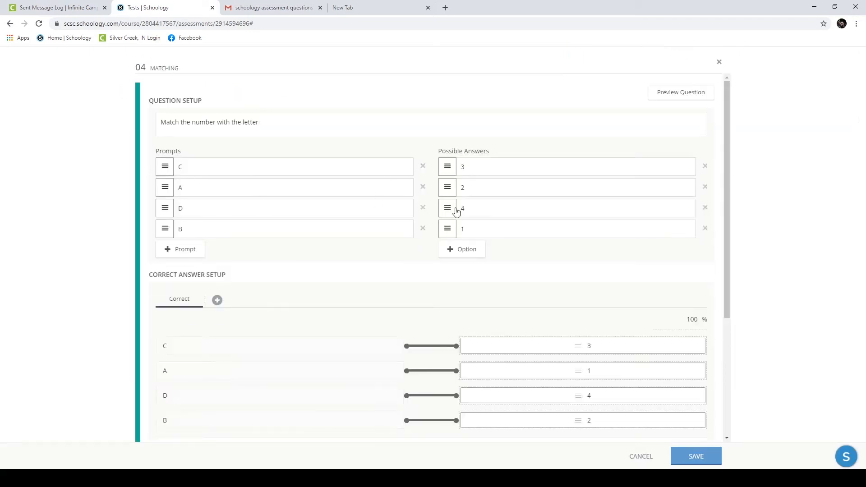
{"action": "scroll", "coordinate": [469, 311], "scroll_direction": "down", "scroll_amount": 4}
{"action": "scroll", "coordinate": [408, 359], "scroll_direction": "up", "scroll_amount": 4}
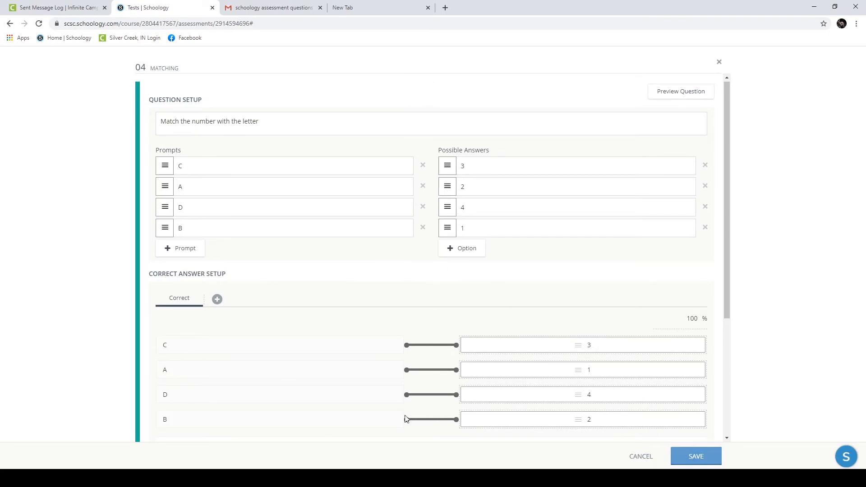
{"action": "scroll", "coordinate": [346, 394], "scroll_direction": "down", "scroll_amount": 4}
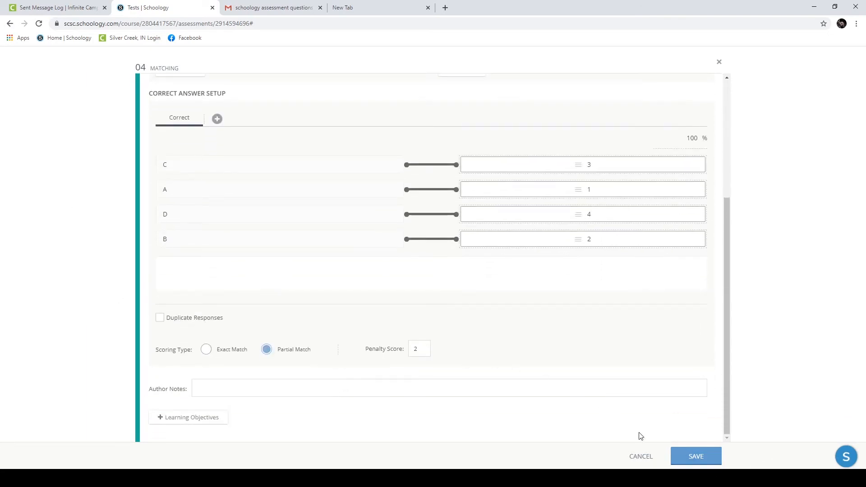
{"action": "left_click", "coordinate": [673, 456]}
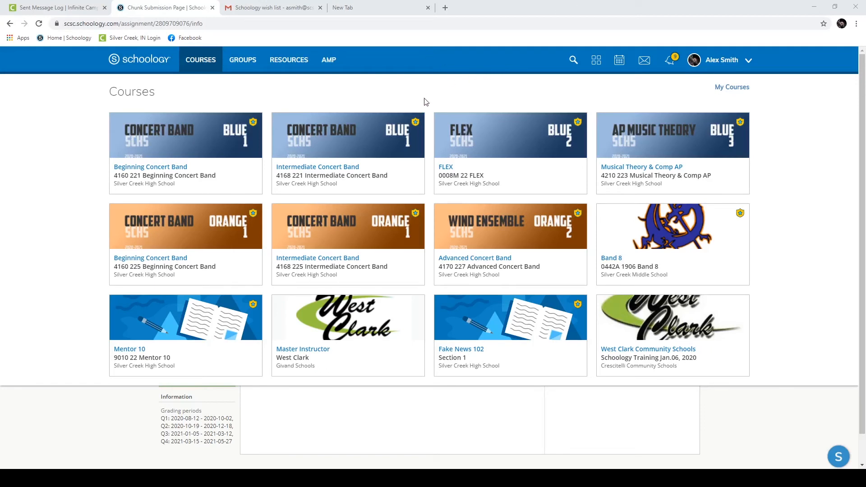
Step: Open Beginning Concert Band and its Chunk Submission Page assignment from the ungraded submissions list
{"action": "left_click", "coordinate": [207, 152]}
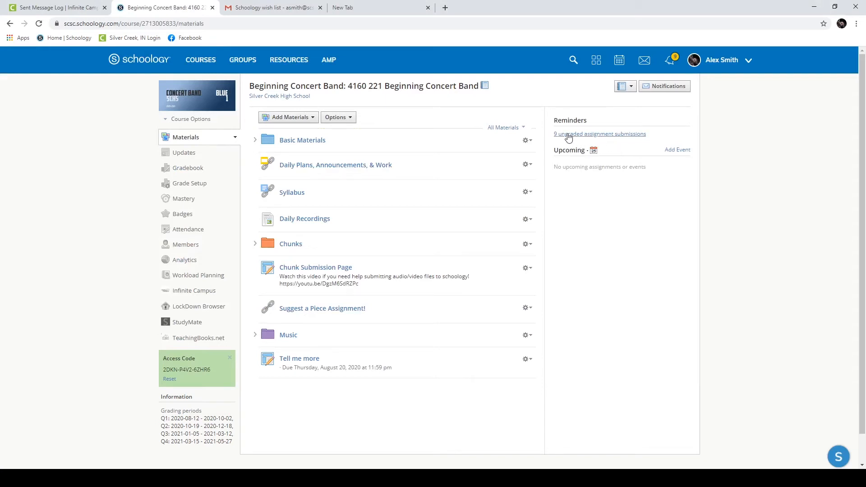
{"action": "left_click", "coordinate": [588, 136]}
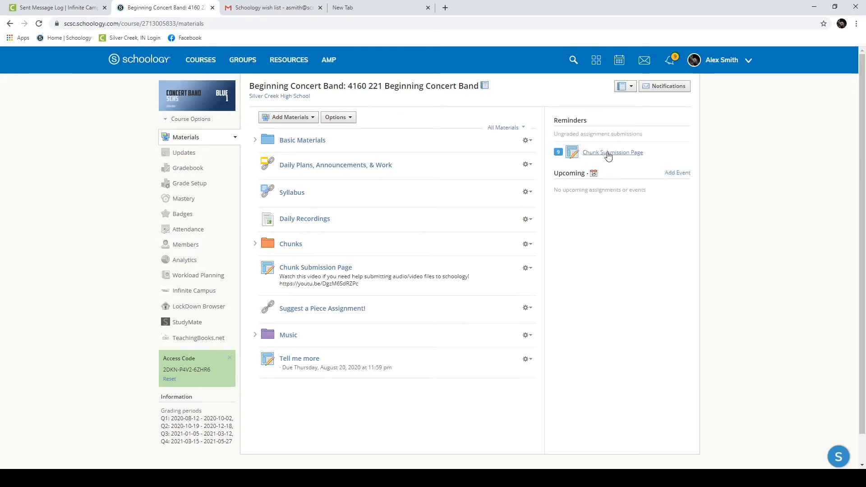
{"action": "left_click", "coordinate": [608, 158]}
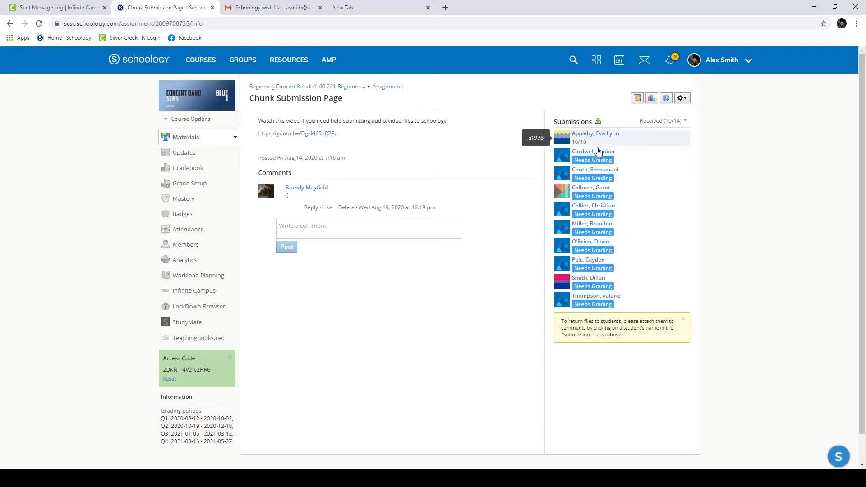
Step: Open a student's Needs Grading submission and briefly play then pause the video
{"action": "left_click", "coordinate": [591, 304]}
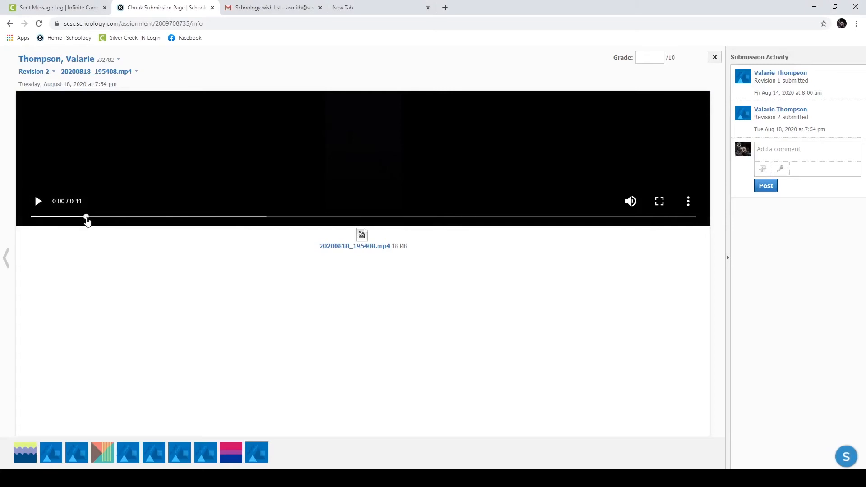
{"action": "left_click", "coordinate": [40, 208]}
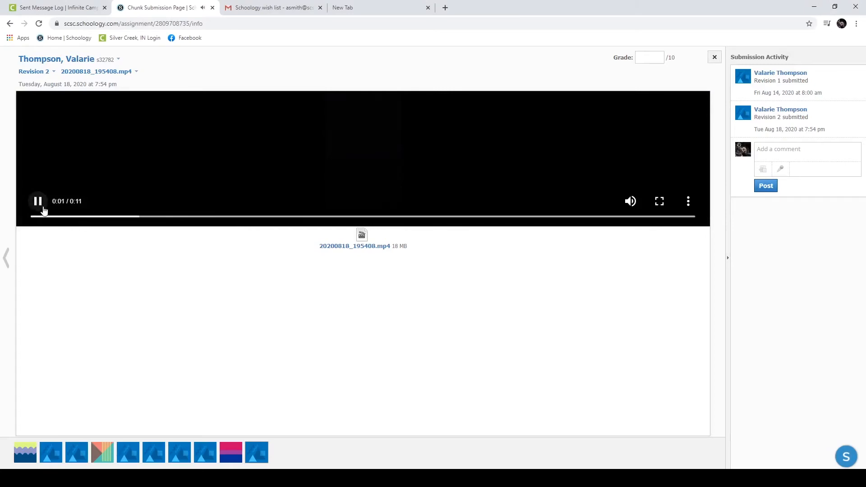
{"action": "left_click", "coordinate": [37, 203]}
Step: Post the comment 'Great job! You passed' on the submission
{"action": "left_click", "coordinate": [781, 155]}
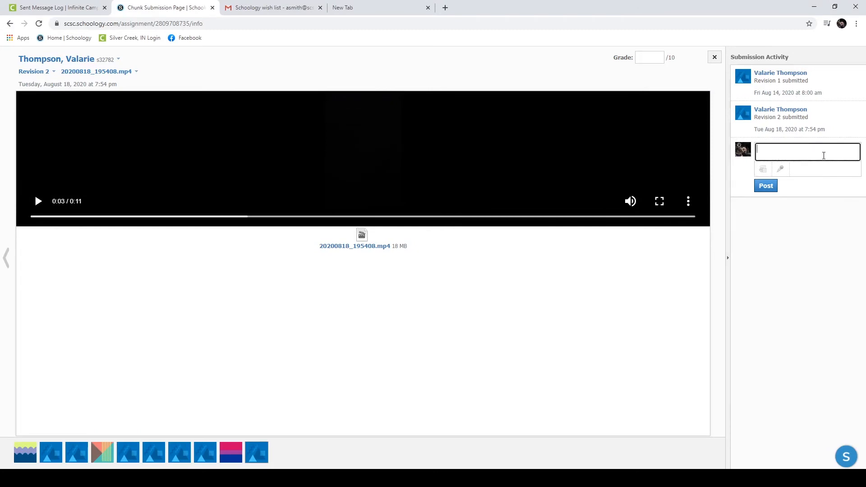
{"action": "type", "text": "Rig"}
{"action": "key", "text": "BackSpace"}
{"action": "key", "text": "BackSpace"}
{"action": "key", "text": "Return"}
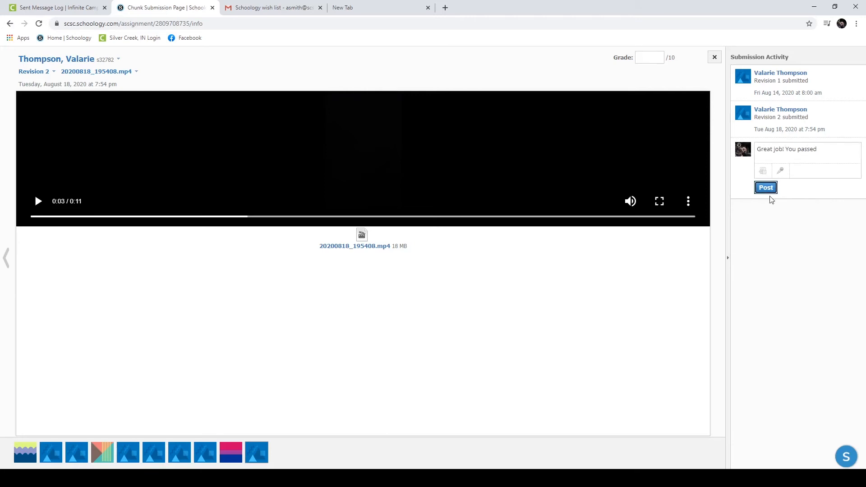
{"action": "left_click", "coordinate": [766, 194]}
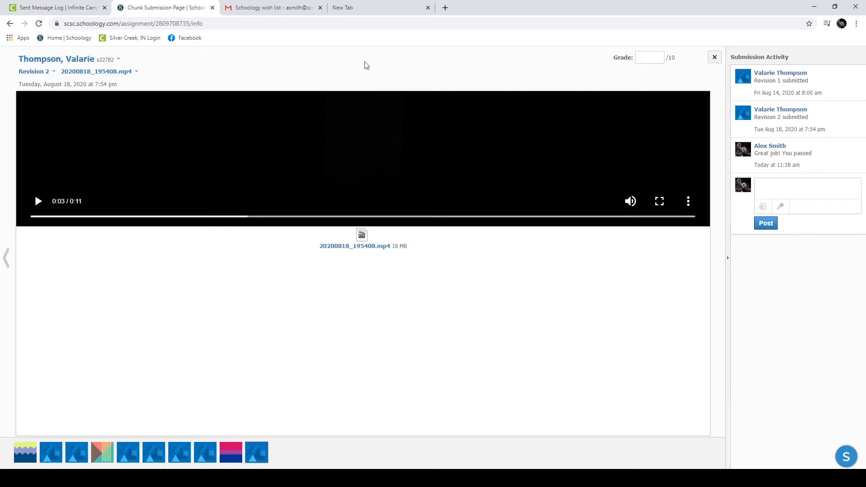
Step: Grade the submission 10 out of 10 with the comment 'Passed' shown to the student
{"action": "left_click", "coordinate": [649, 58]}
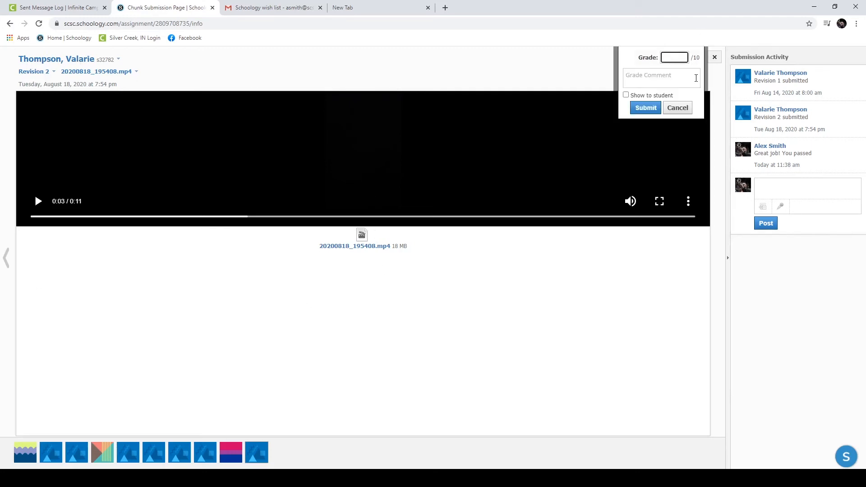
{"action": "left_click", "coordinate": [650, 77]}
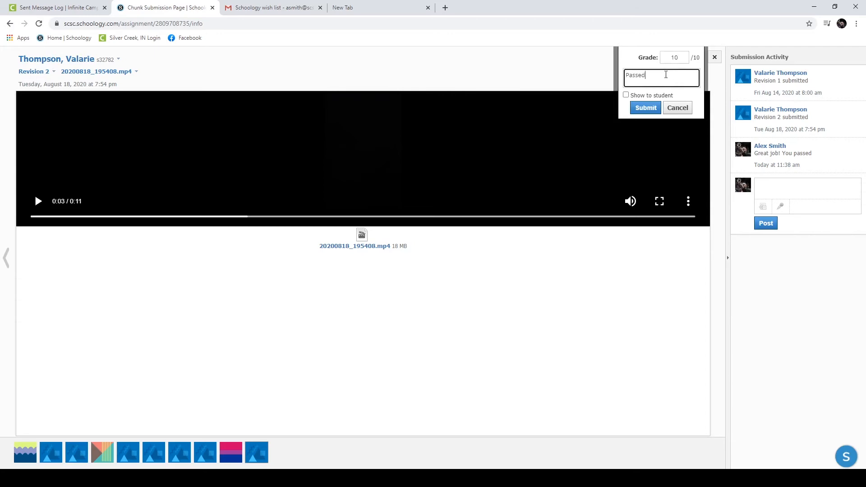
{"action": "type", "text": "Passed"}
{"action": "left_click", "coordinate": [626, 94]}
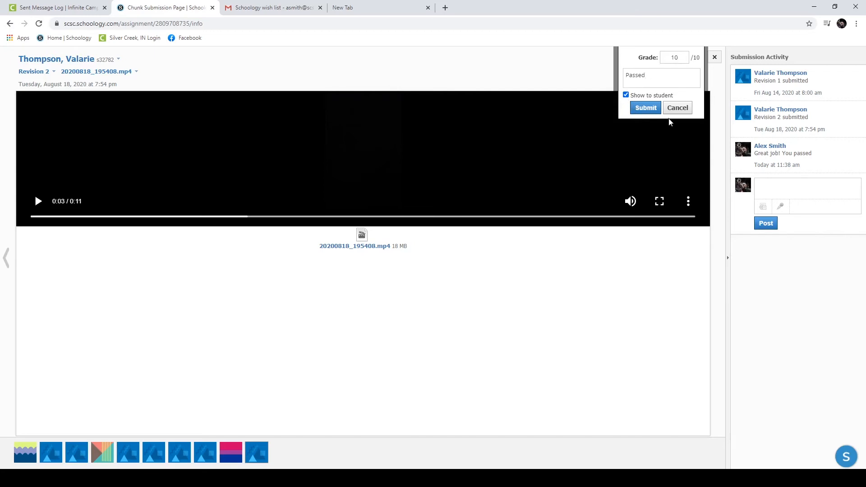
{"action": "left_click", "coordinate": [644, 109]}
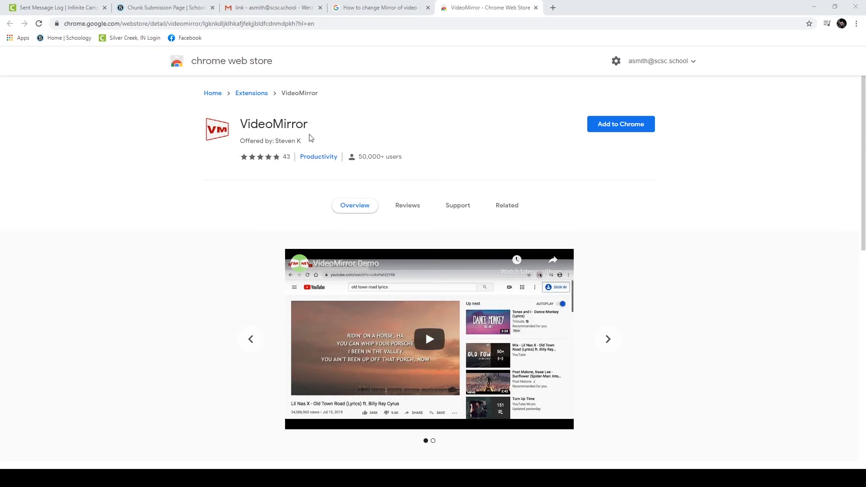
Step: Select the full web address of the VideoMirror extension page
{"action": "left_click", "coordinate": [284, 23]}
{"action": "left_click", "coordinate": [285, 23]}
{"action": "left_click_drag", "start_coordinate": [344, 20], "coordinate": [161, 75]}
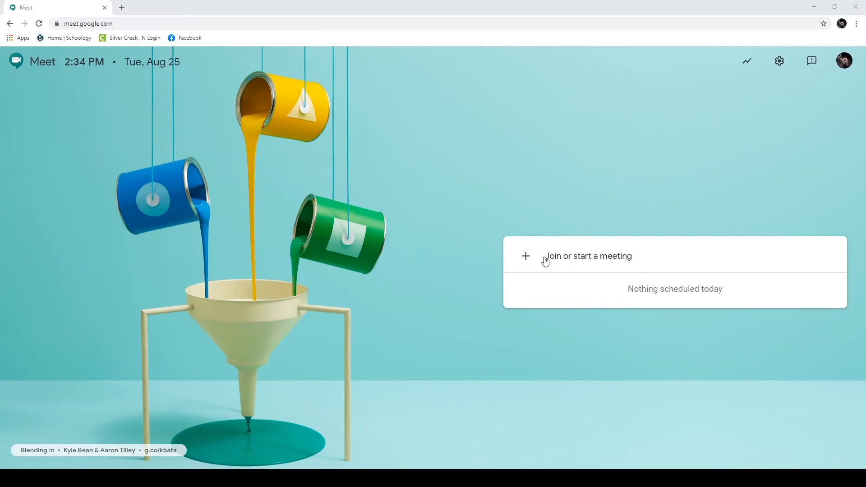
Step: Start a new Google Meet meeting named Test
{"action": "left_click", "coordinate": [576, 261]}
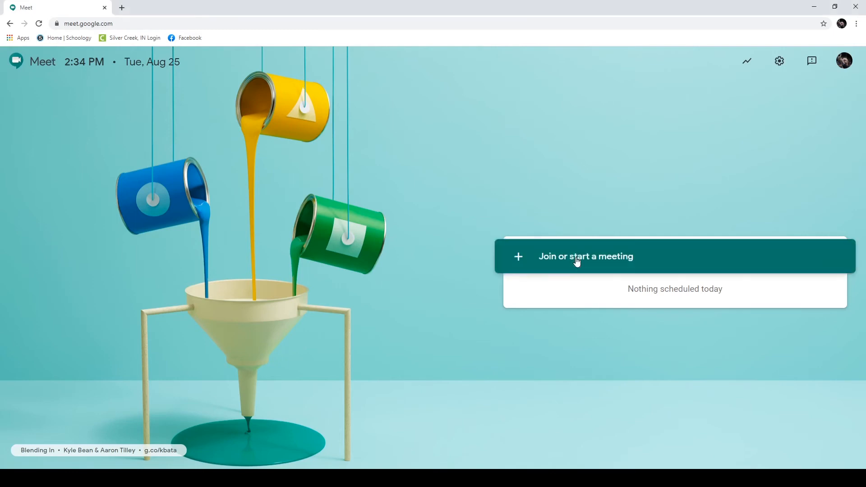
{"action": "type", "text": "Test"}
{"action": "key", "text": "Return"}
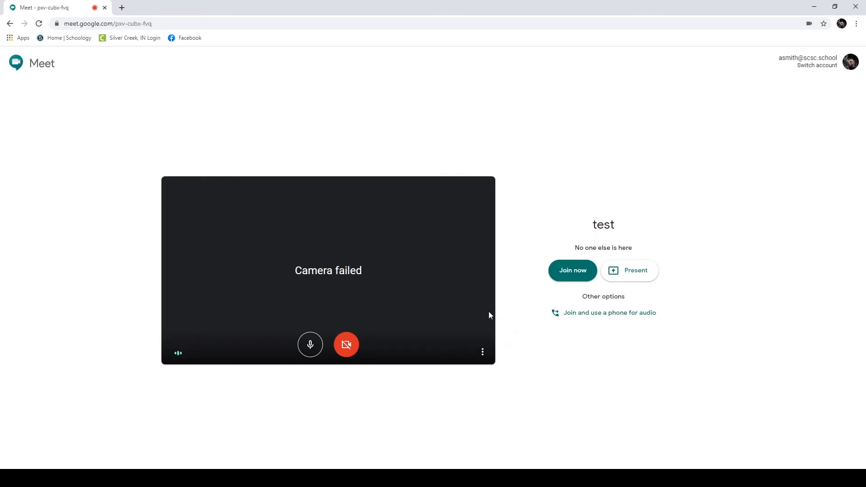
Step: Check the cameras, set the microphone to the default USB audio line input, and test the speakers
{"action": "left_click", "coordinate": [480, 354]}
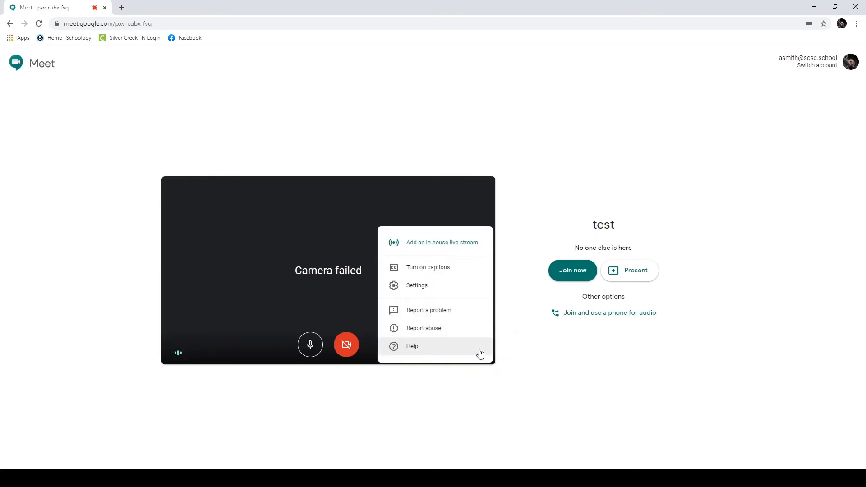
{"action": "left_click", "coordinate": [432, 287]}
{"action": "left_click", "coordinate": [461, 169]}
{"action": "left_click", "coordinate": [426, 200]}
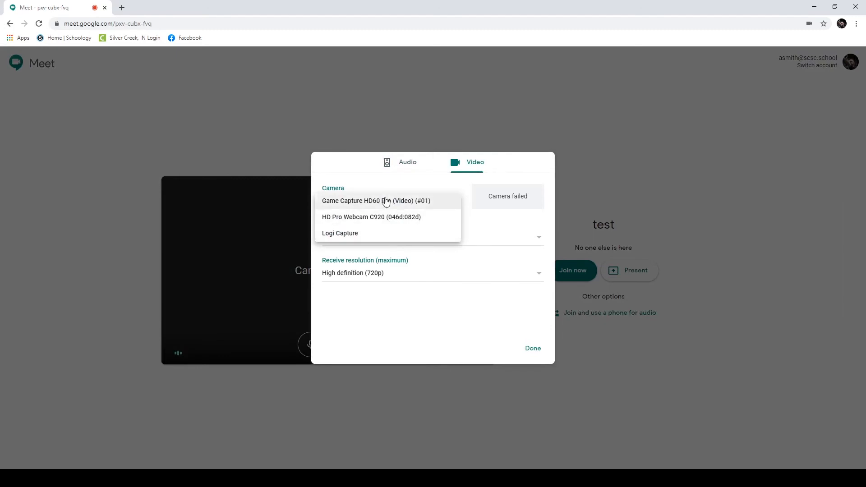
{"action": "left_click", "coordinate": [407, 165]}
{"action": "left_click", "coordinate": [408, 204]}
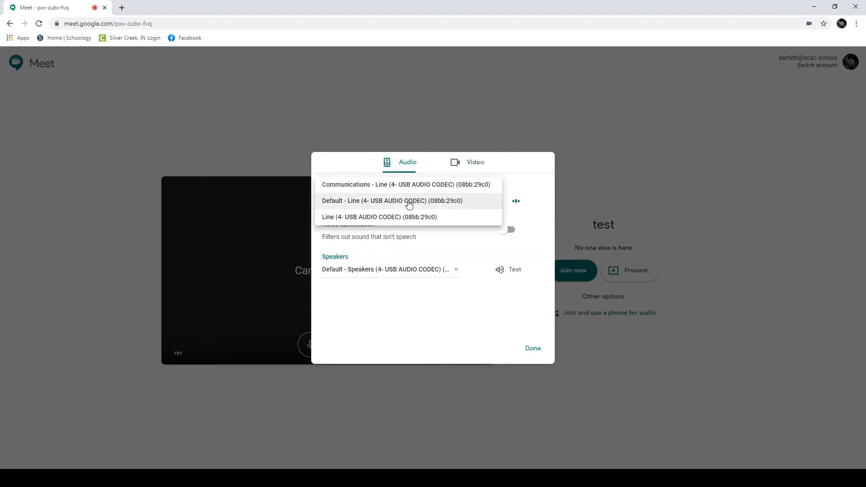
{"action": "left_click", "coordinate": [408, 204]}
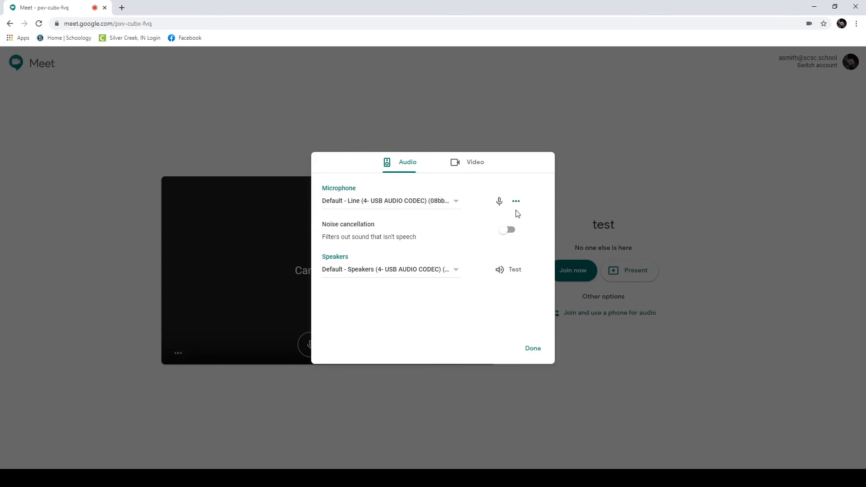
{"action": "left_click", "coordinate": [499, 271]}
{"action": "left_click", "coordinate": [532, 348]}
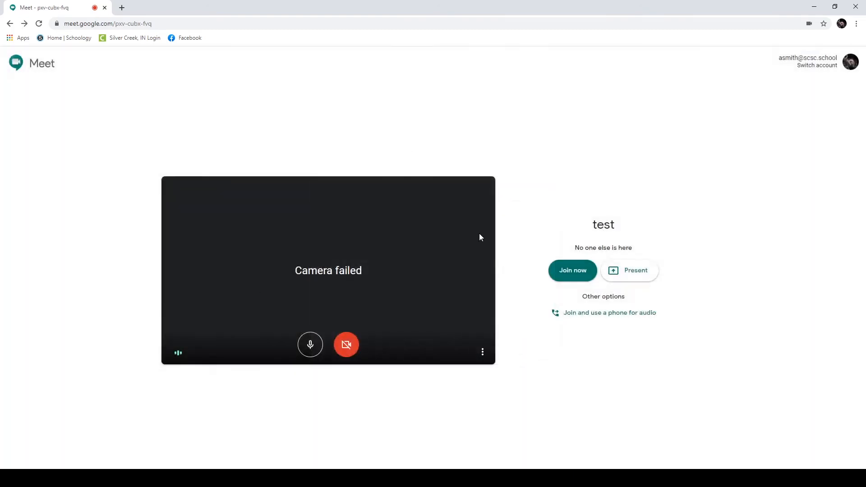
Step: Join the test meeting, select its joining link, and dismiss the Add people panel
{"action": "left_click", "coordinate": [577, 271]}
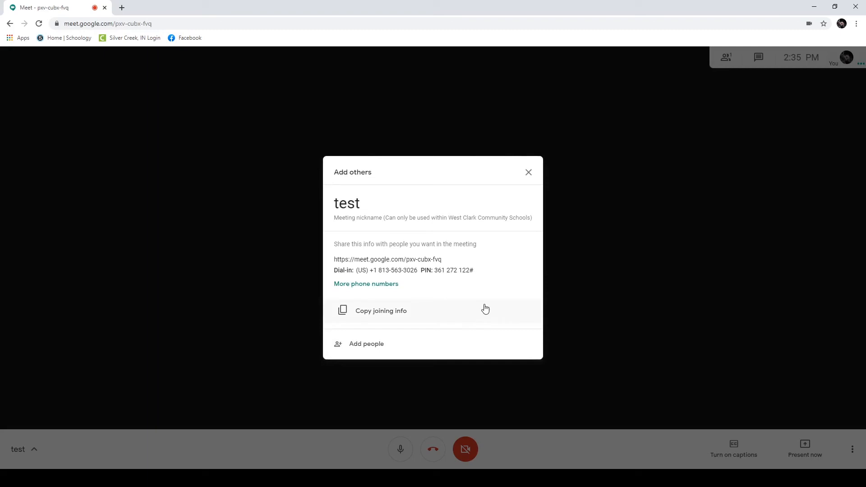
{"action": "left_click_drag", "start_coordinate": [444, 260], "coordinate": [328, 262]}
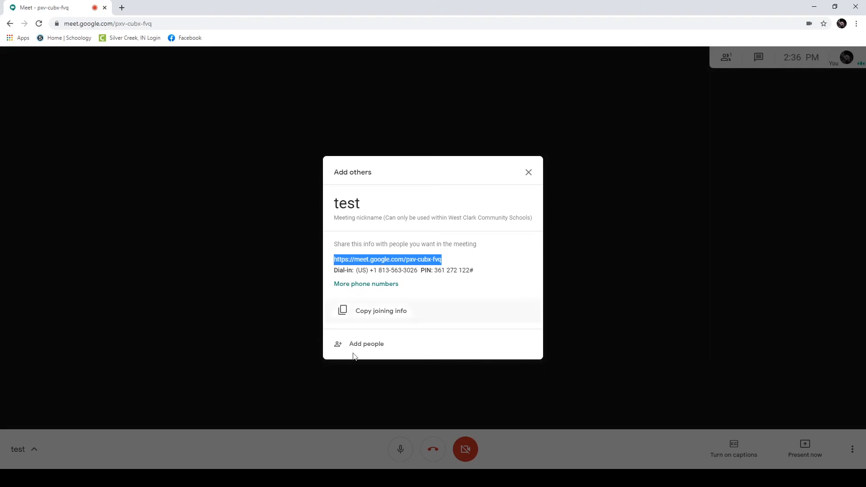
{"action": "left_click", "coordinate": [369, 347]}
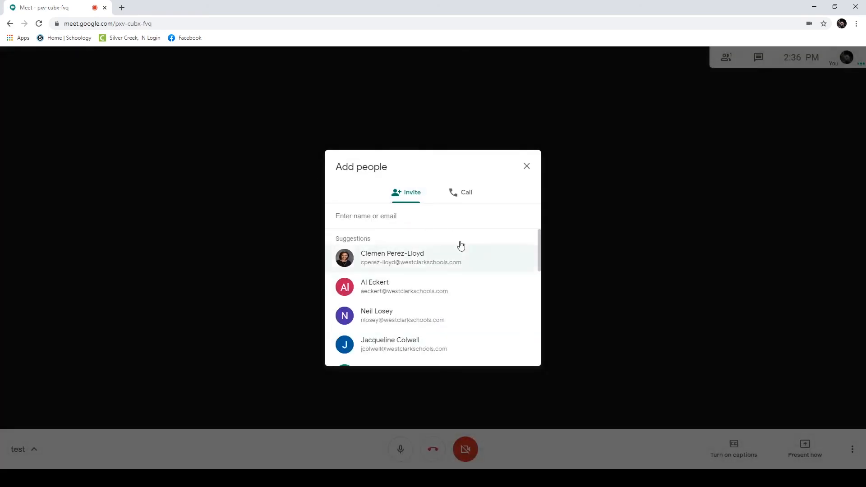
{"action": "left_click", "coordinate": [526, 166]}
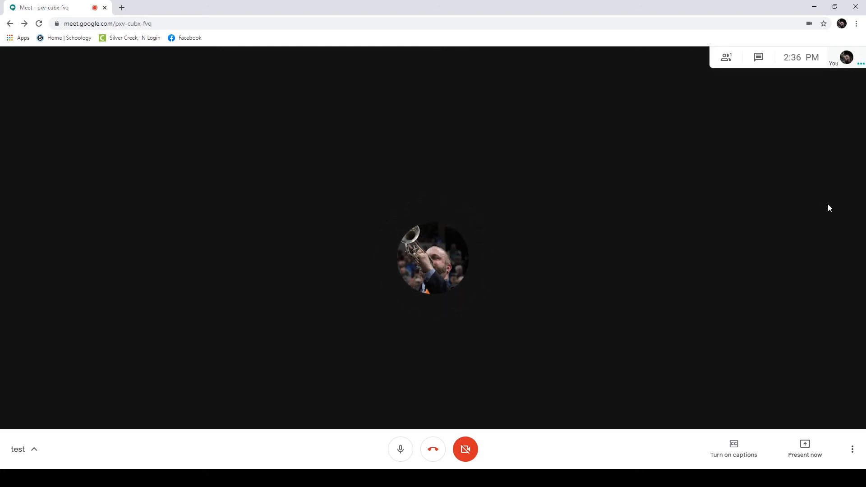
Step: Start recording the meeting and accept the recording consent notice
{"action": "left_click", "coordinate": [854, 451]}
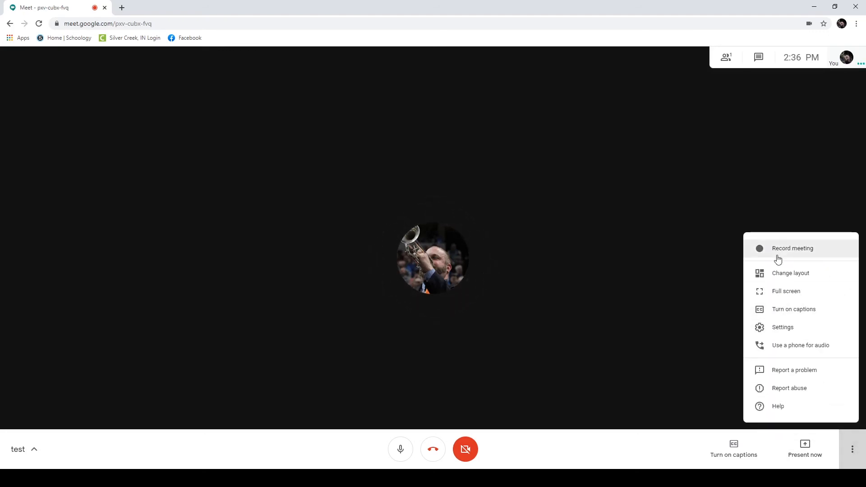
{"action": "left_click", "coordinate": [798, 253]}
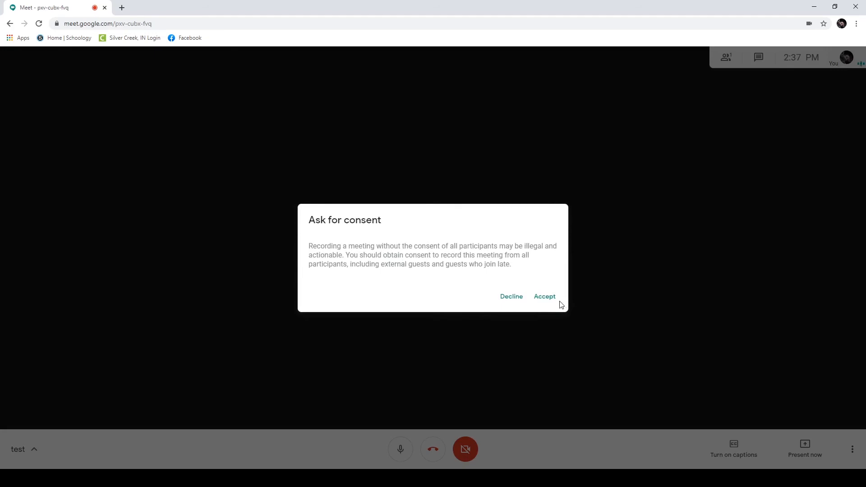
{"action": "left_click", "coordinate": [545, 297]}
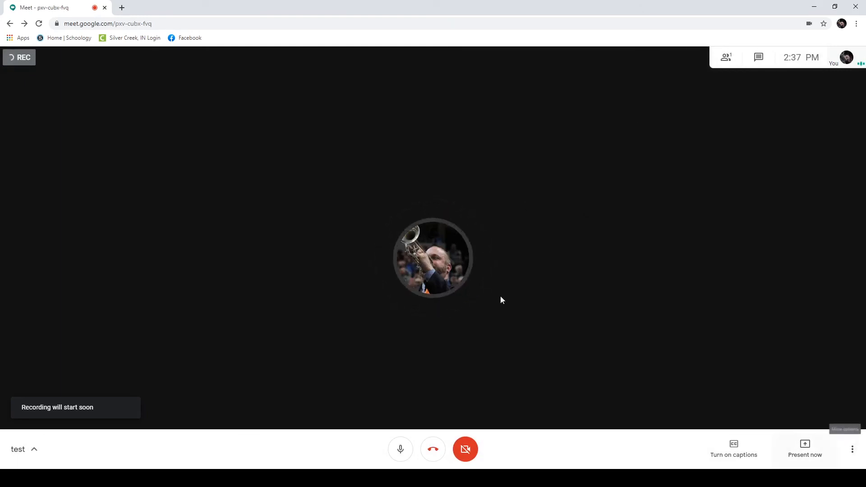
Step: Present your entire screen, sharing Screen 2
{"action": "left_click", "coordinate": [807, 453]}
{"action": "left_click", "coordinate": [798, 377]}
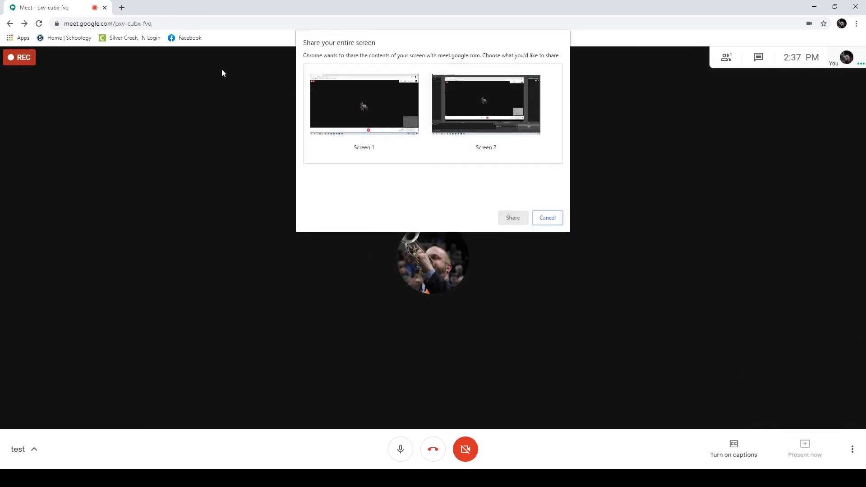
{"action": "left_click", "coordinate": [392, 108]}
{"action": "left_click", "coordinate": [463, 107]}
{"action": "left_click", "coordinate": [511, 218]}
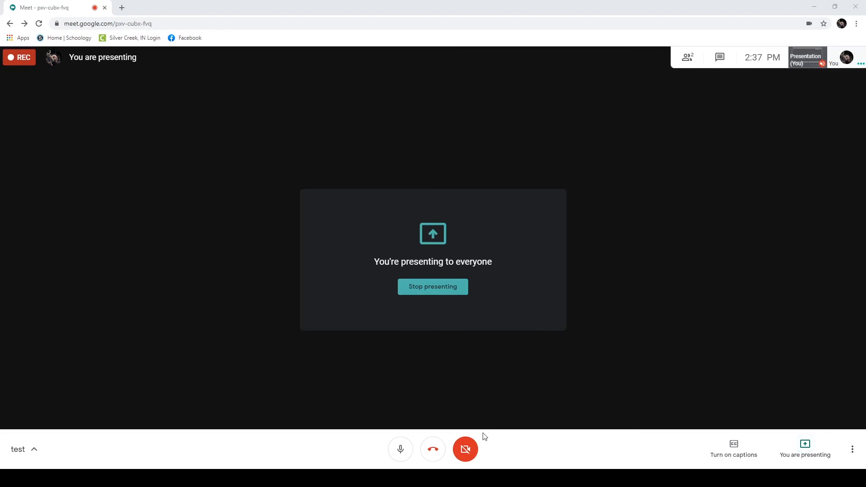
Step: Toggle the camera on and back off, then leave the call
{"action": "left_click", "coordinate": [465, 447]}
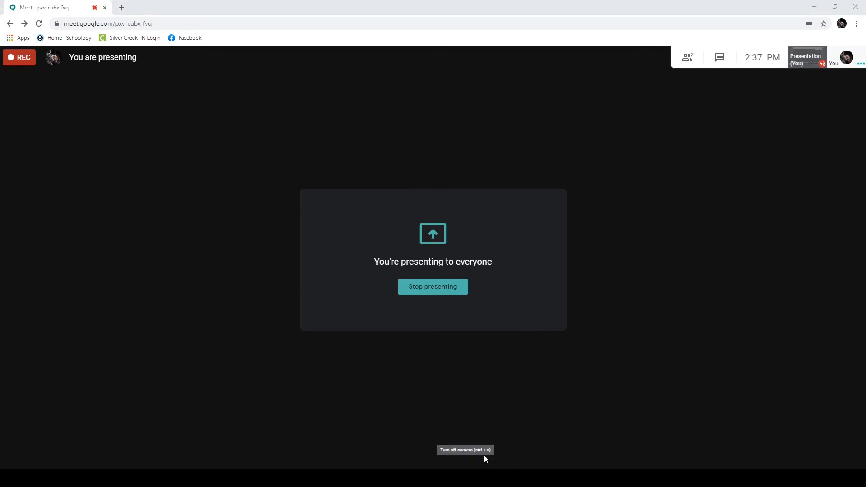
{"action": "left_click", "coordinate": [466, 451]}
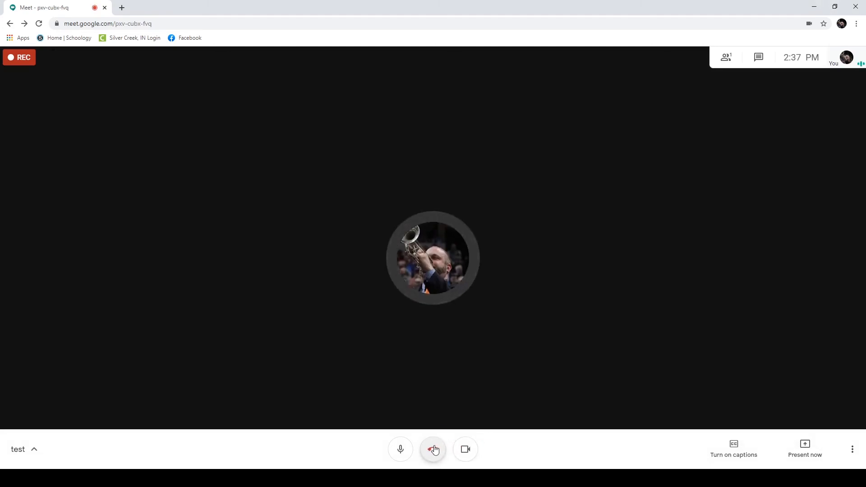
{"action": "left_click", "coordinate": [433, 449]}
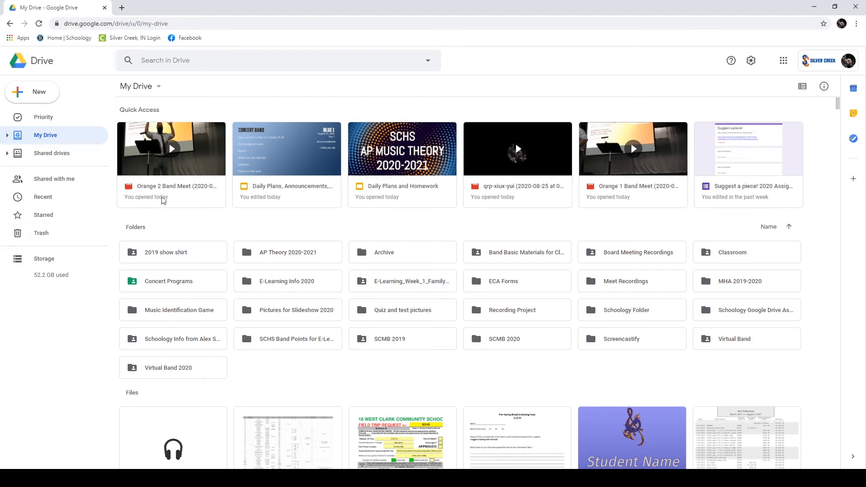
Step: Preview the Orange 2 Band Meet recording, briefly playing it from about 8:47
{"action": "left_click", "coordinate": [196, 156]}
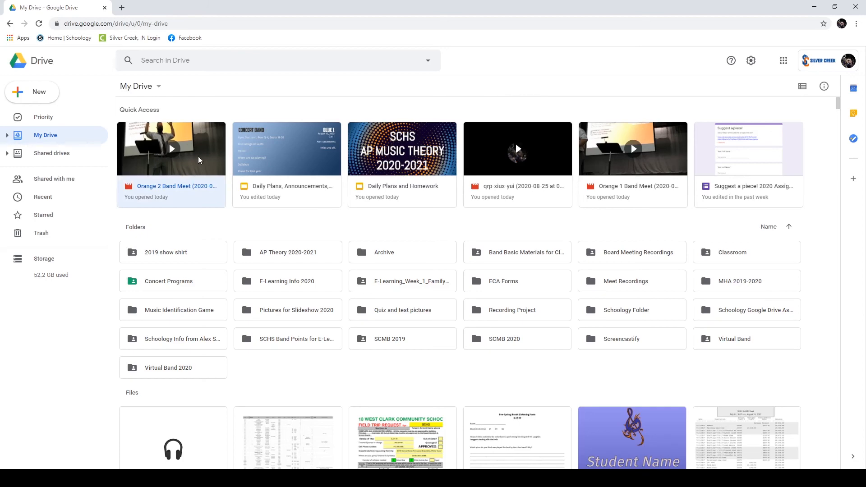
{"action": "double_click", "coordinate": [199, 160]}
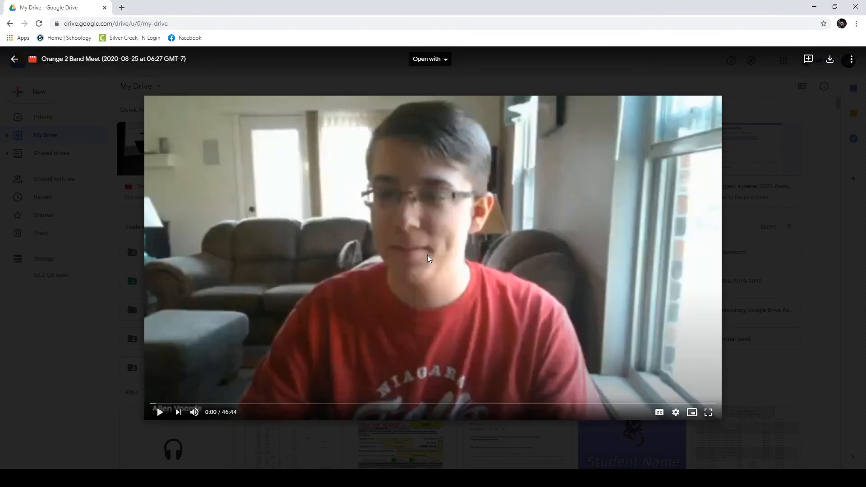
{"action": "left_click", "coordinate": [257, 403]}
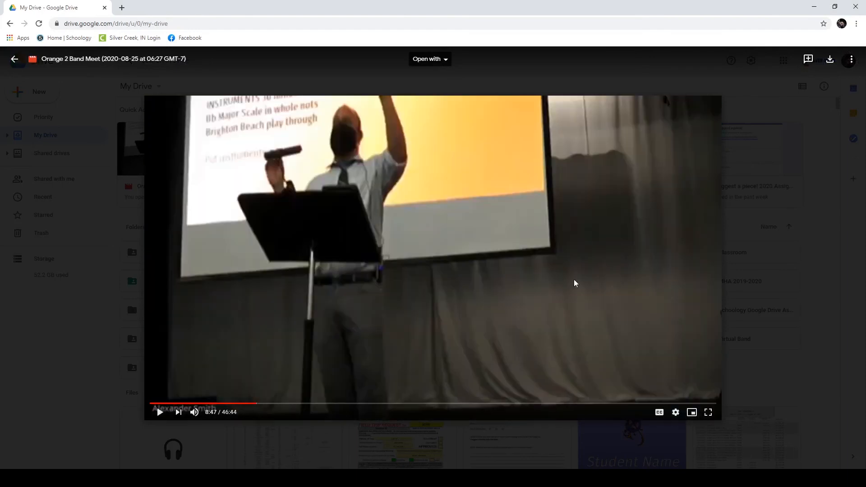
{"action": "left_click", "coordinate": [160, 412]}
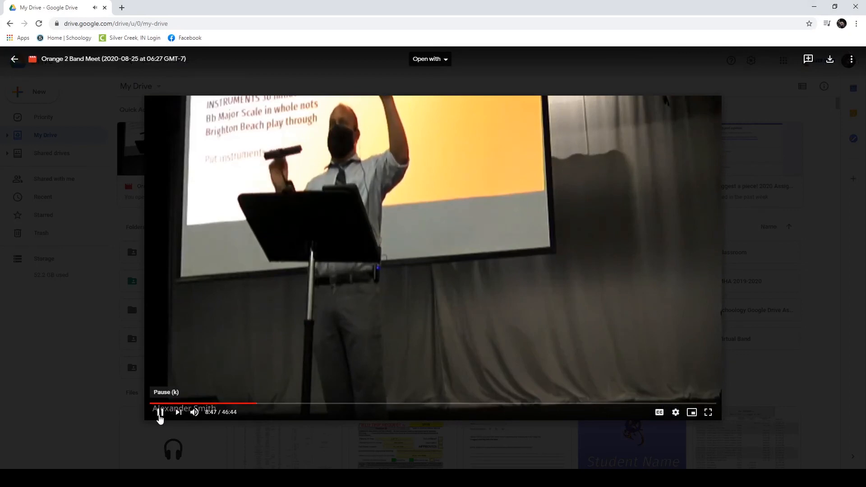
{"action": "left_click", "coordinate": [160, 412]}
{"action": "left_click", "coordinate": [15, 59]}
Step: Share the recording with a colleague as Editor, with Notify people kept on
{"action": "right_click", "coordinate": [205, 147]}
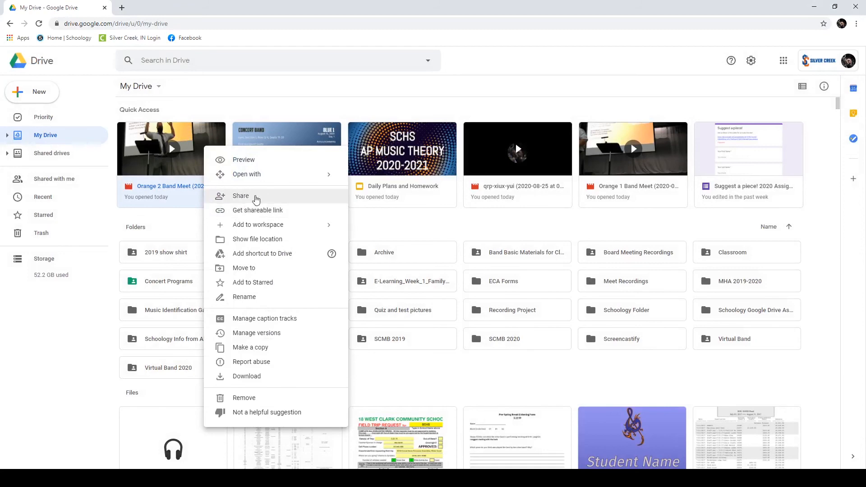
{"action": "left_click", "coordinate": [254, 196]}
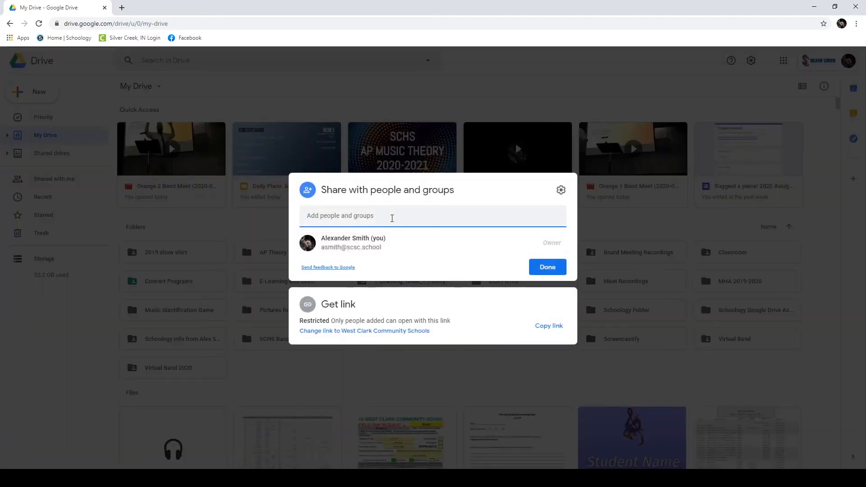
{"action": "type", "text": "asfdsf"}
{"action": "key", "text": "BackSpace"}
{"action": "key", "text": "BackSpace"}
{"action": "key", "text": "BackSpace"}
{"action": "key", "text": "BackSpace"}
{"action": "key", "text": "BackSpace"}
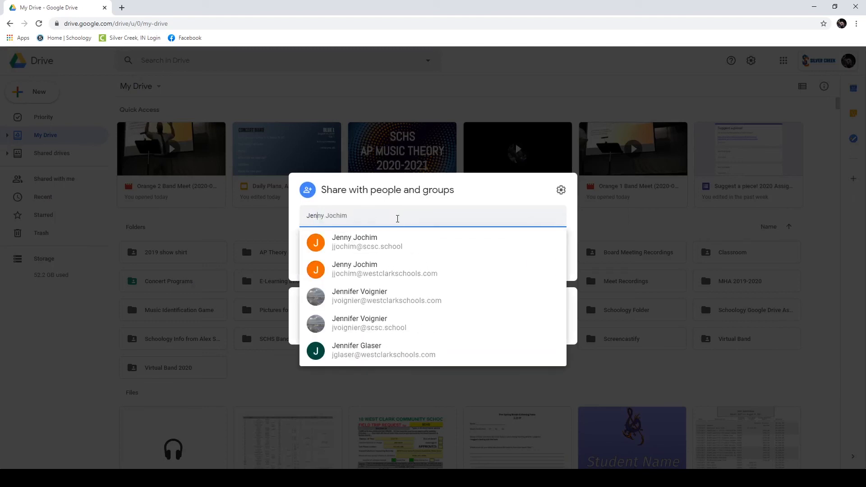
{"action": "left_click", "coordinate": [403, 246]}
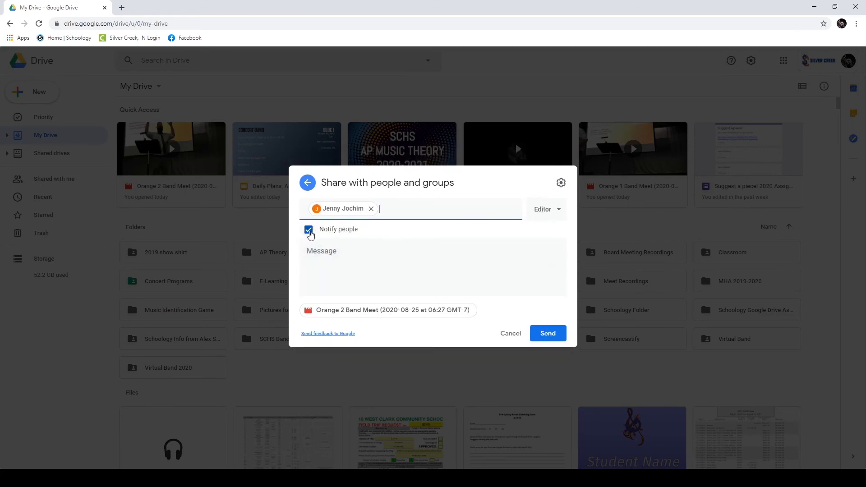
{"action": "left_click", "coordinate": [308, 229]}
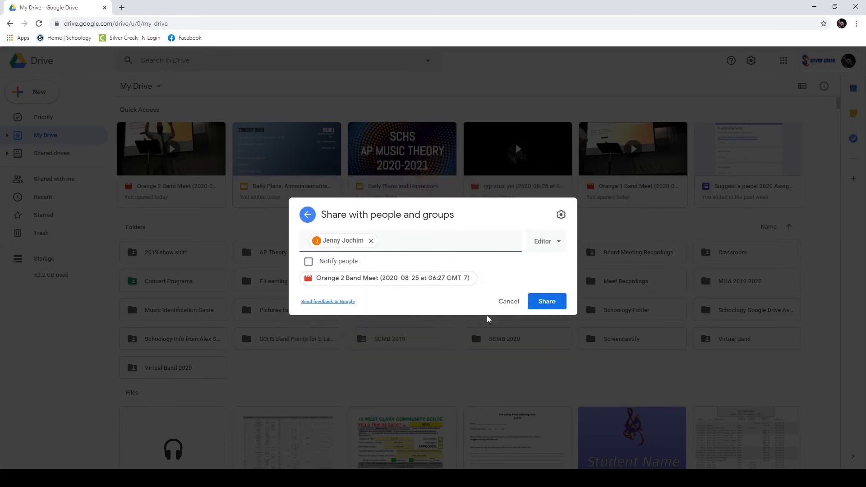
{"action": "left_click", "coordinate": [308, 262]}
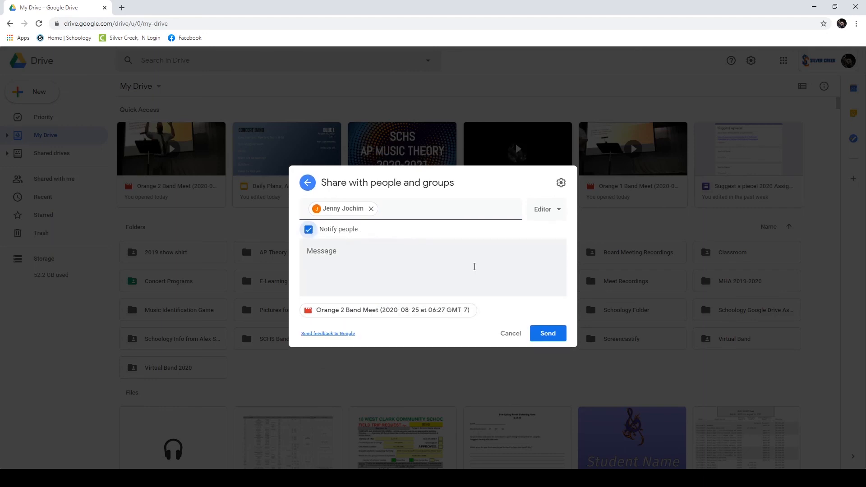
{"action": "left_click", "coordinate": [547, 334]}
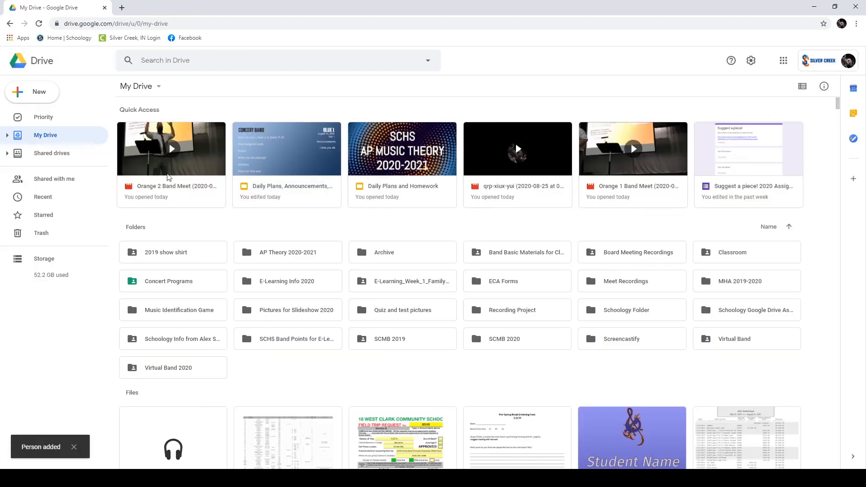
Step: Copy the recording's link and change access from Restricted to Anyone with the link
{"action": "right_click", "coordinate": [188, 143]}
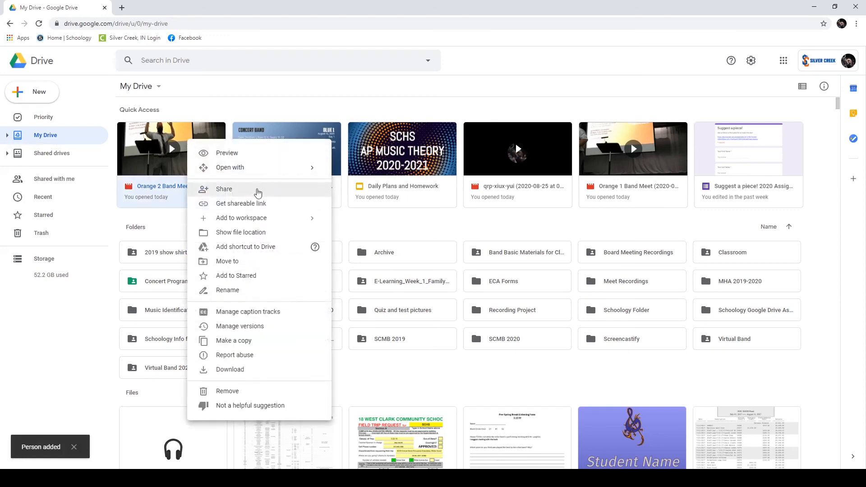
{"action": "left_click", "coordinate": [245, 205]}
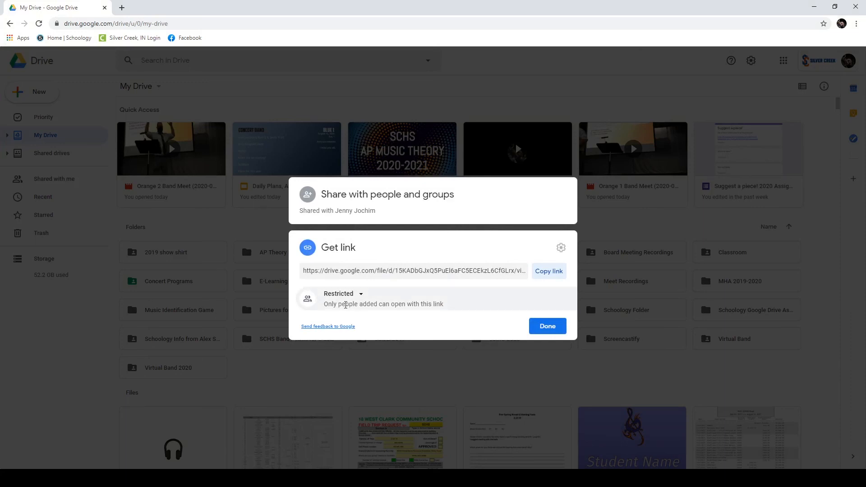
{"action": "left_click", "coordinate": [551, 271]}
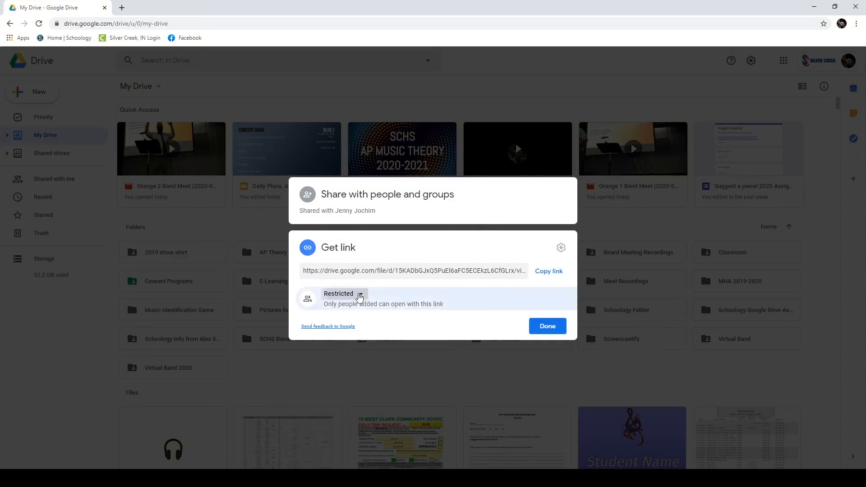
{"action": "left_click", "coordinate": [361, 295]}
{"action": "left_click", "coordinate": [380, 375]}
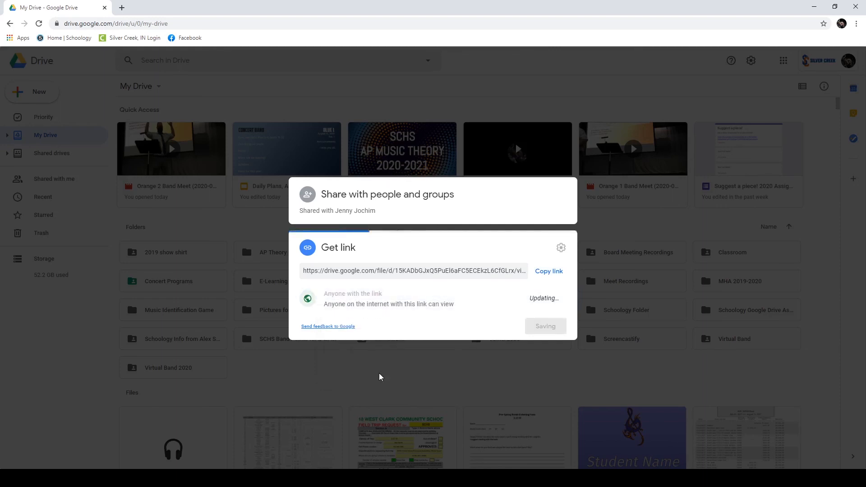
{"action": "left_click", "coordinate": [547, 342]}
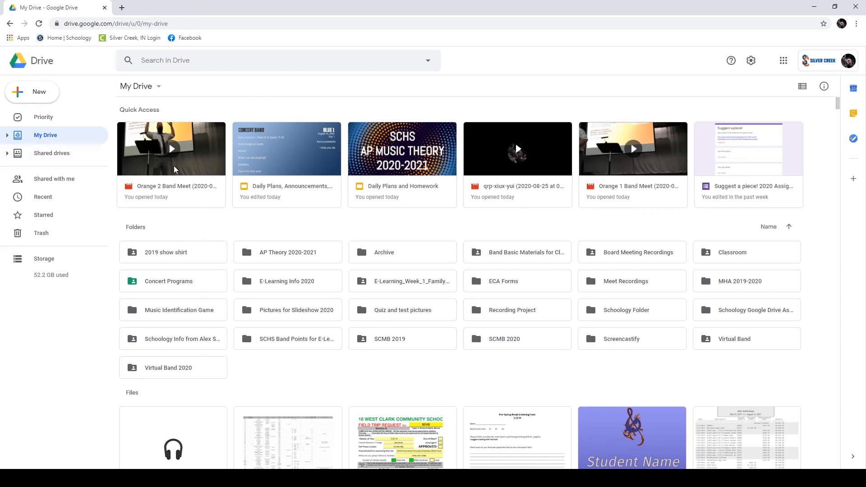
Step: From the Schoology home page, open the Beginning Concert Band course's Daily Recordings material
{"action": "left_click", "coordinate": [65, 37]}
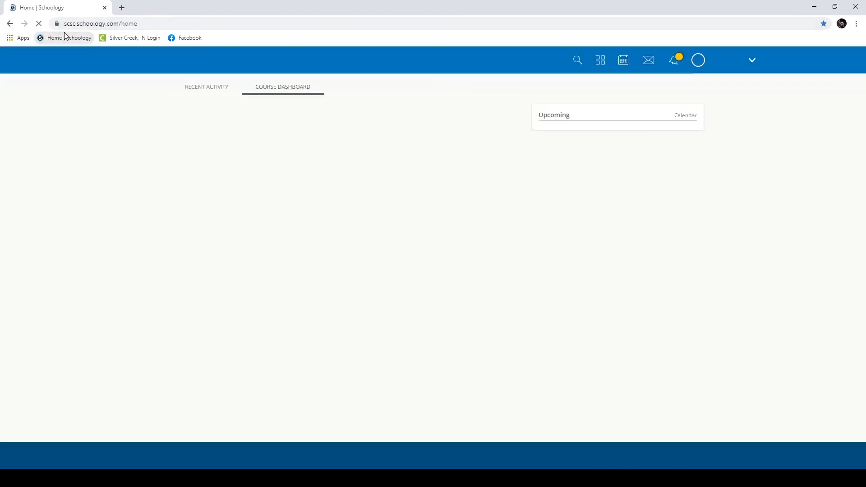
{"action": "left_click", "coordinate": [228, 133]}
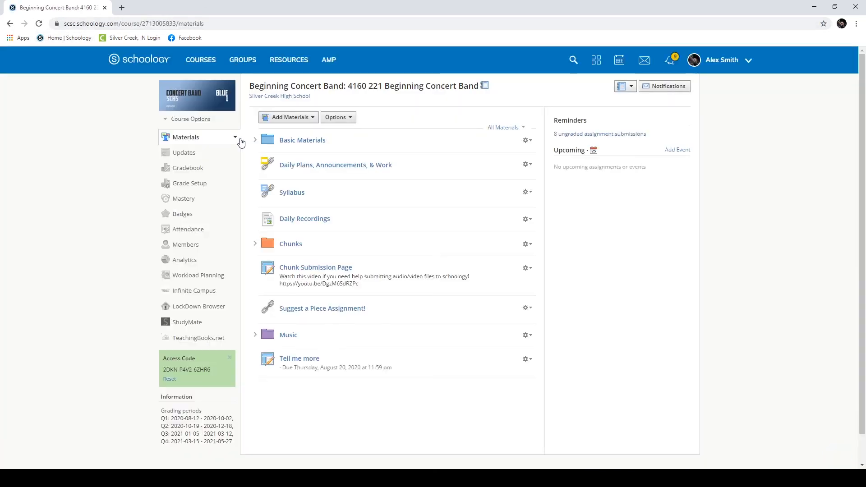
{"action": "left_click", "coordinate": [311, 221]}
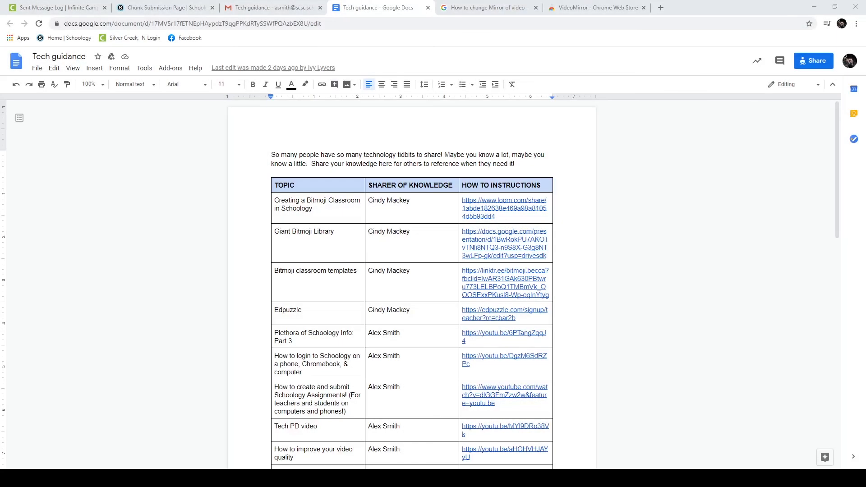
{"action": "scroll", "coordinate": [346, 172], "scroll_direction": "down", "scroll_amount": 3}
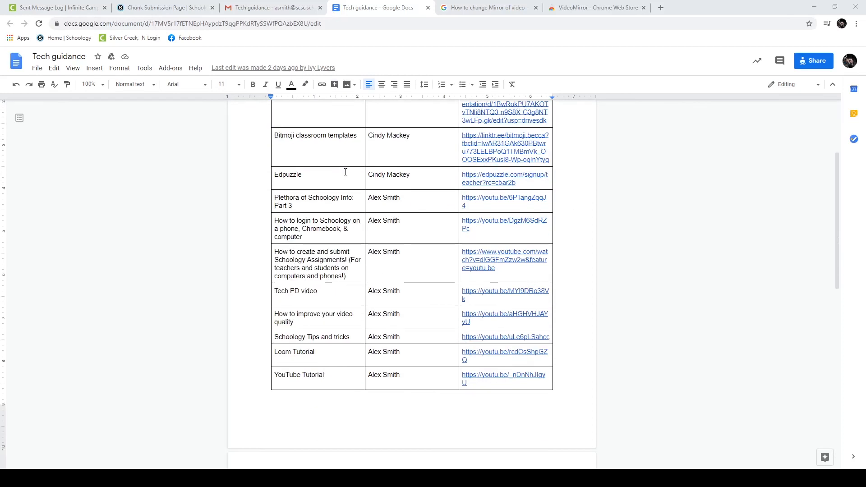
{"action": "scroll", "coordinate": [369, 273], "scroll_direction": "up", "scroll_amount": 3}
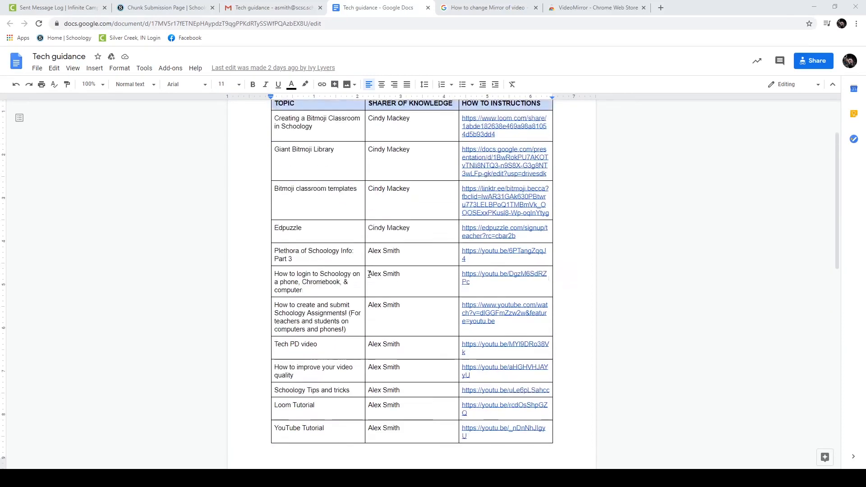
{"action": "scroll", "coordinate": [490, 216], "scroll_direction": "down", "scroll_amount": 8}
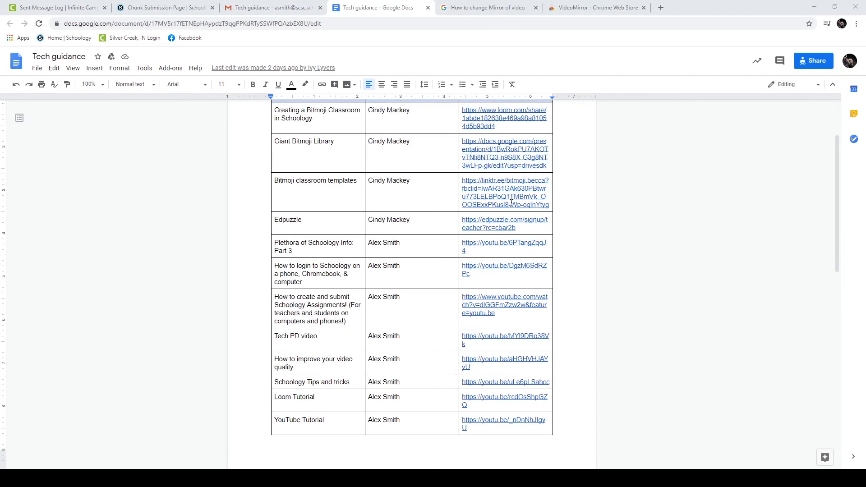
{"action": "scroll", "coordinate": [511, 204], "scroll_direction": "down", "scroll_amount": 3}
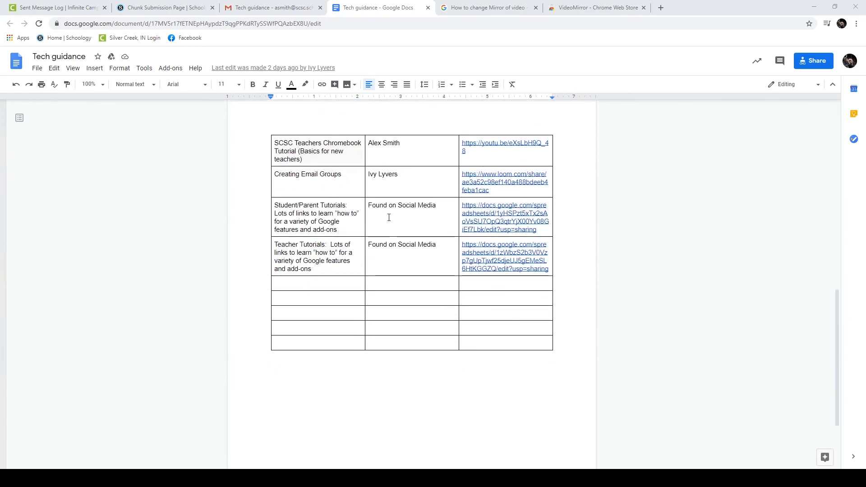
{"action": "scroll", "coordinate": [387, 217], "scroll_direction": "up", "scroll_amount": 12}
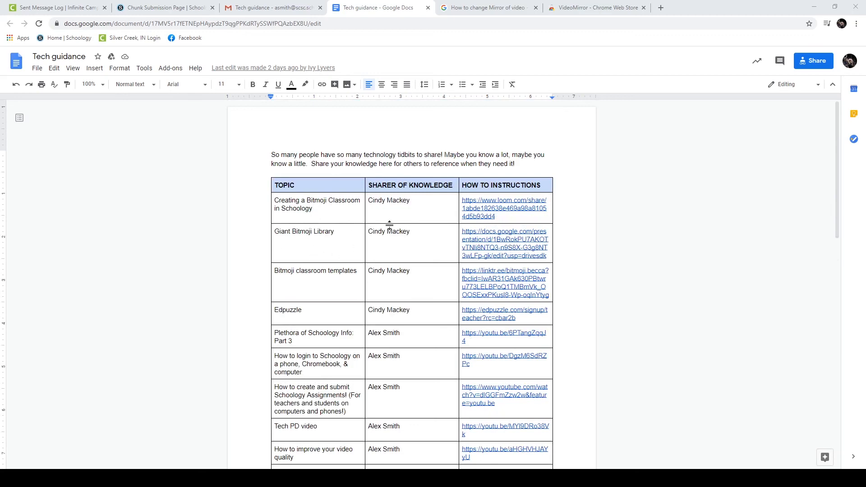
{"action": "left_click_drag", "start_coordinate": [368, 235], "coordinate": [424, 236]}
{"action": "left_click", "coordinate": [426, 237]}
{"action": "scroll", "coordinate": [541, 256], "scroll_direction": "down", "scroll_amount": 3}
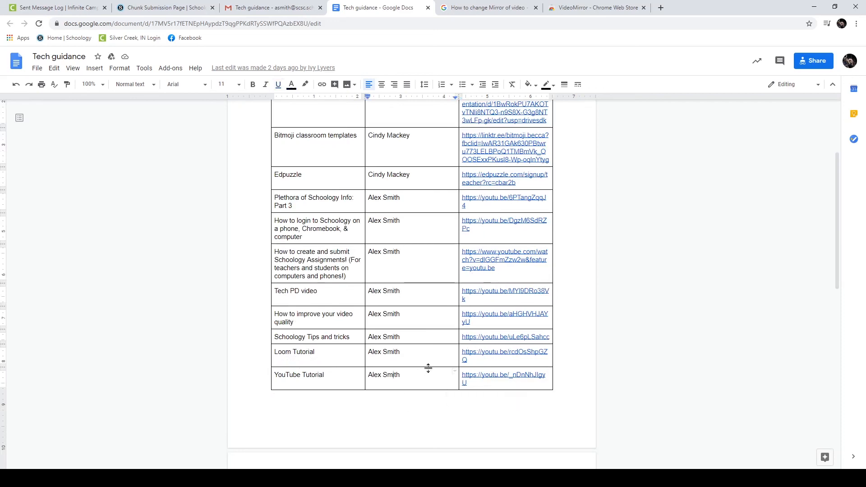
{"action": "scroll", "coordinate": [428, 365], "scroll_direction": "up", "scroll_amount": 5}
{"action": "scroll", "coordinate": [428, 366], "scroll_direction": "down", "scroll_amount": 15}
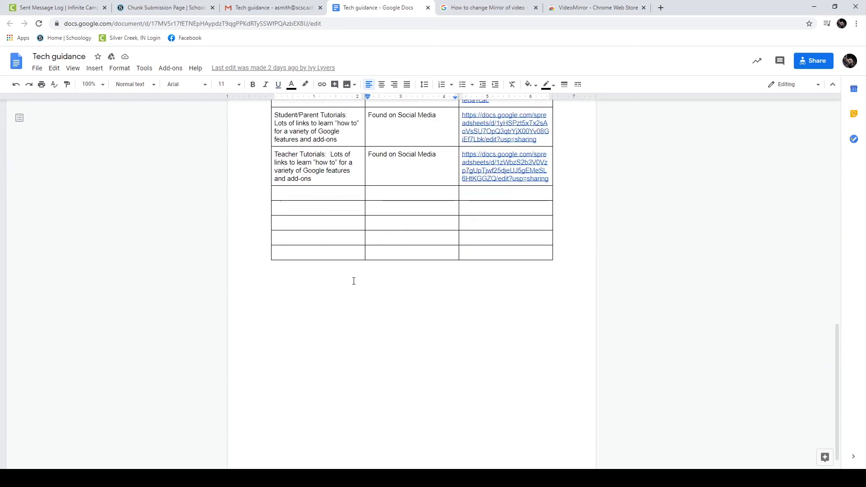
{"action": "left_click", "coordinate": [352, 196]}
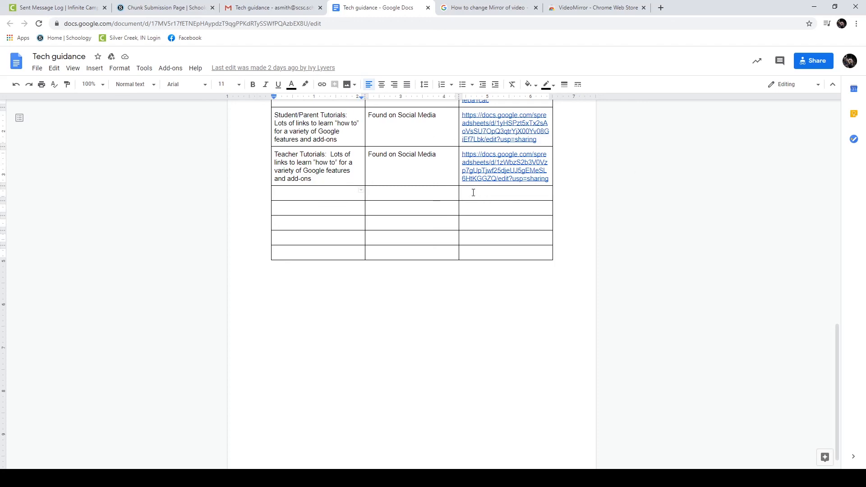
{"action": "scroll", "coordinate": [473, 192], "scroll_direction": "up", "scroll_amount": 6}
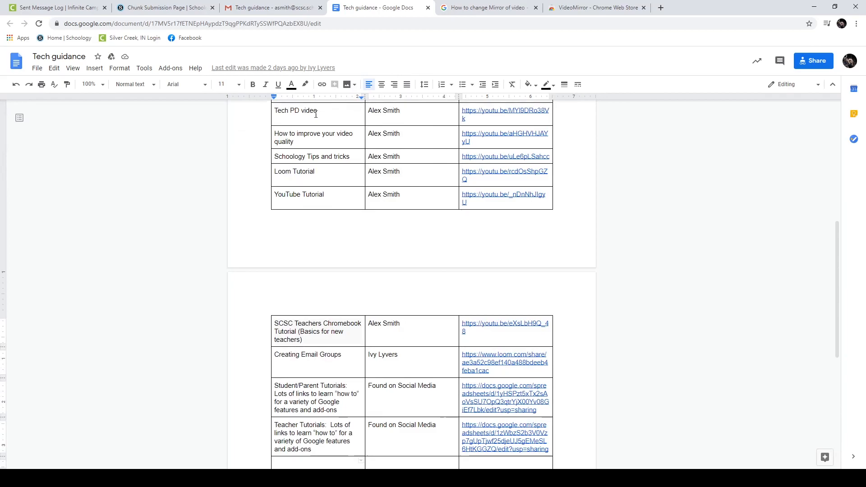